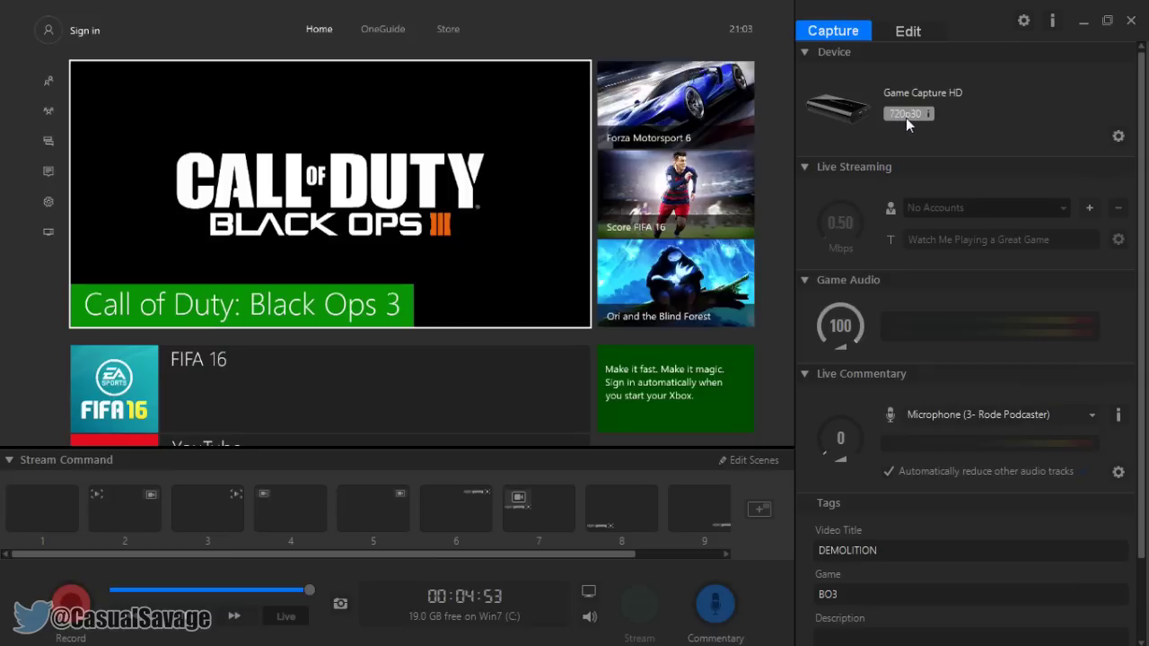
Open the Game Capture HD Settings dialog from the Device gear icon.
click(1117, 137)
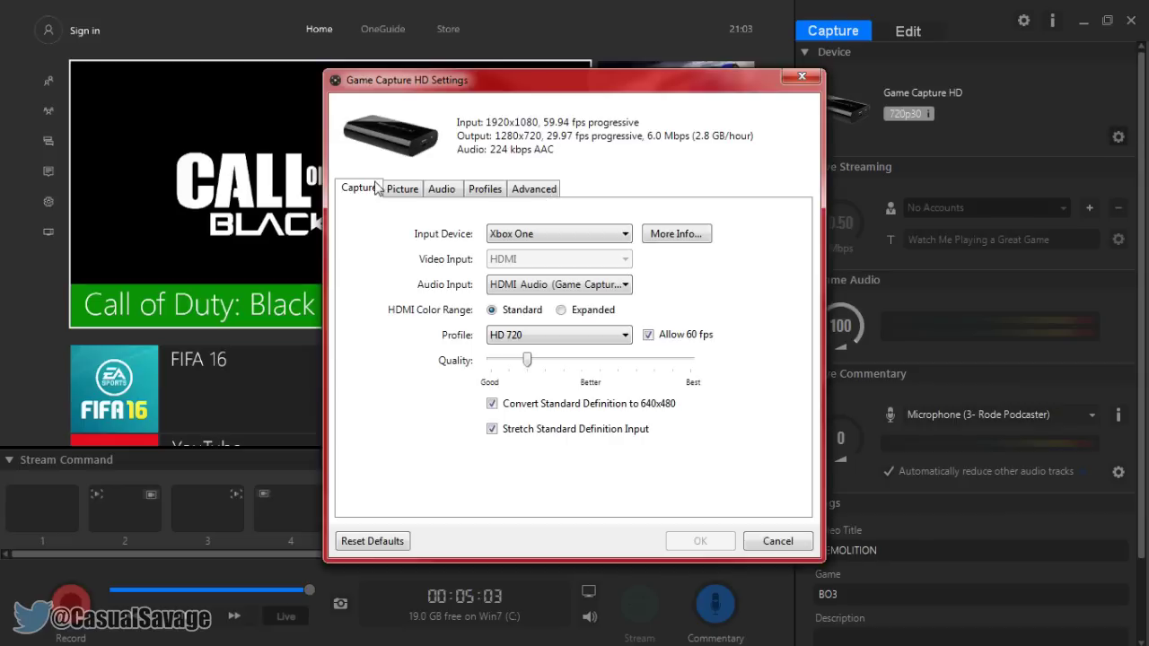
click(532, 232)
click(533, 250)
click(520, 286)
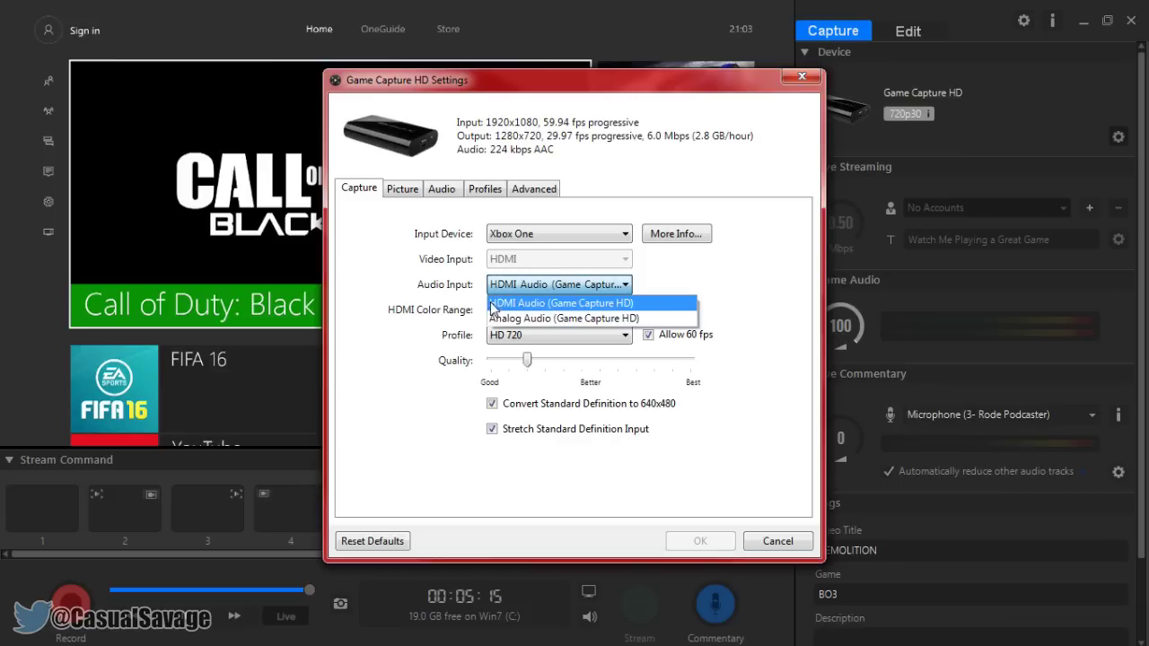
click(551, 304)
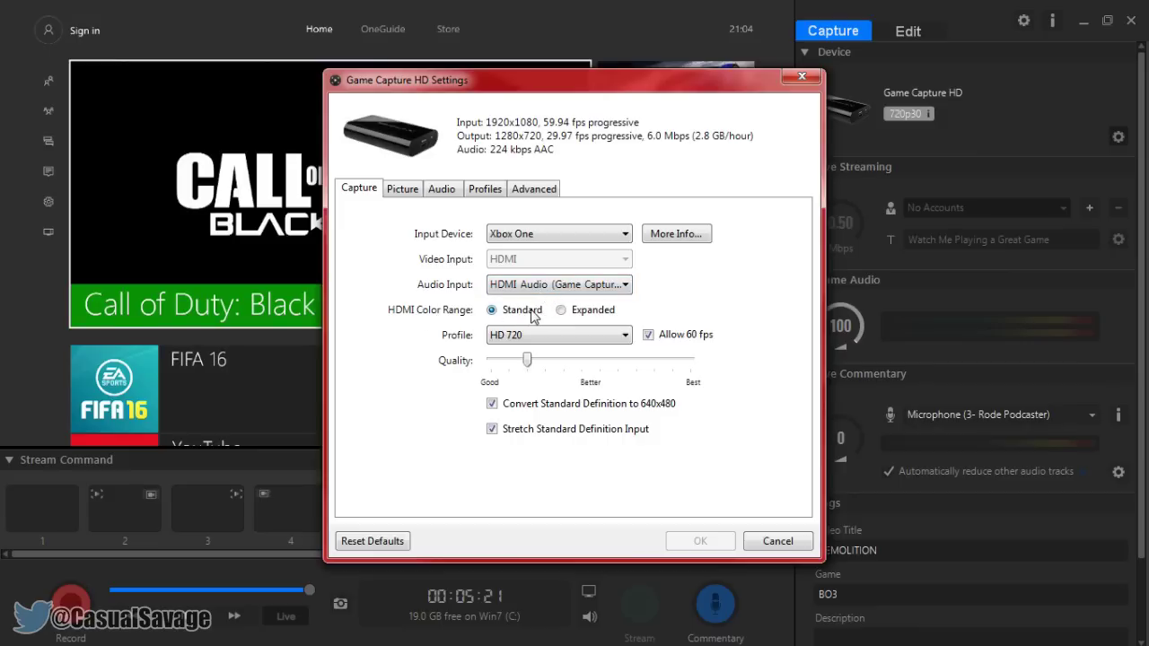
click(579, 338)
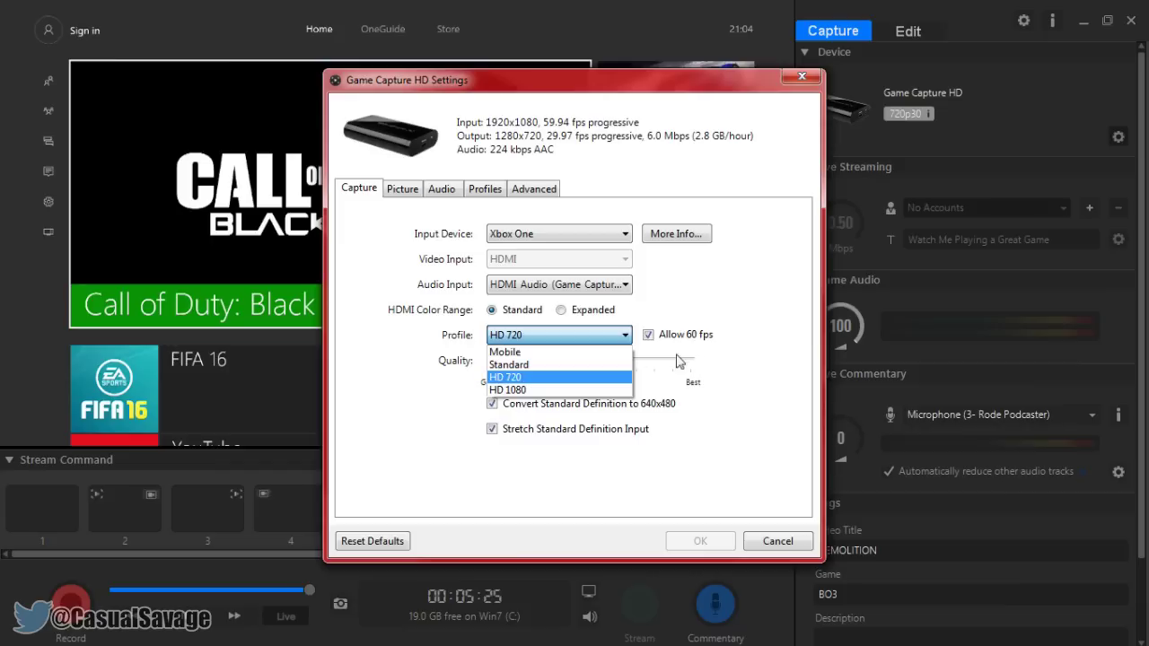
click(731, 345)
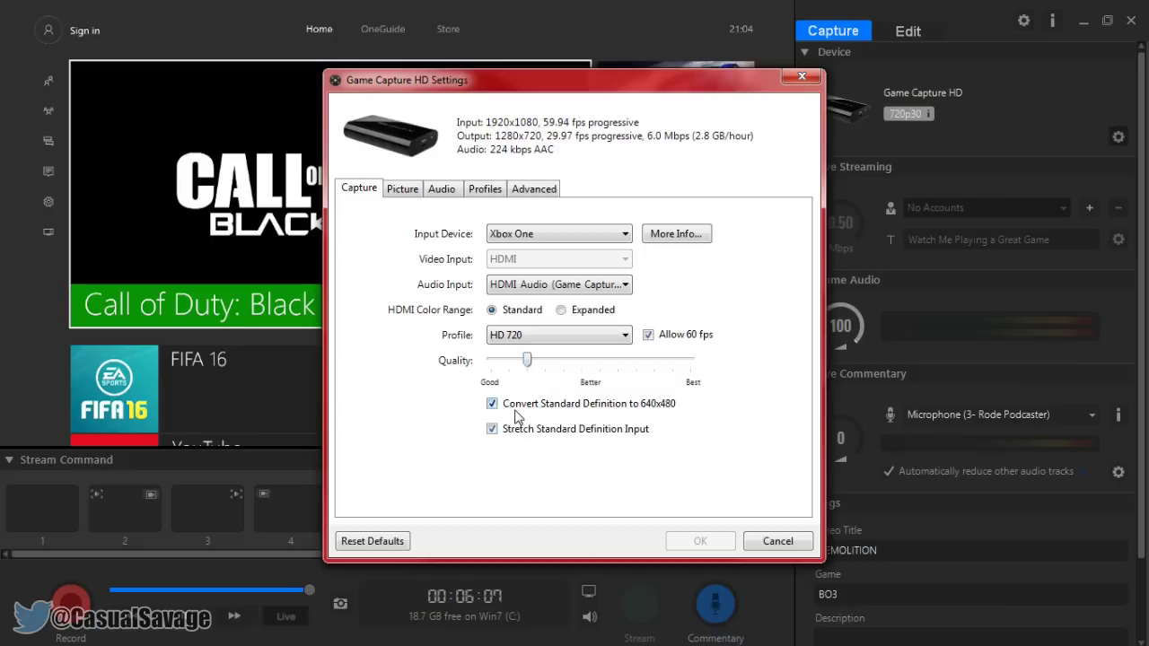
On the Picture page, test Brightness at 86 and 12, then return it to 0.
mouse_move(549, 405)
click(404, 189)
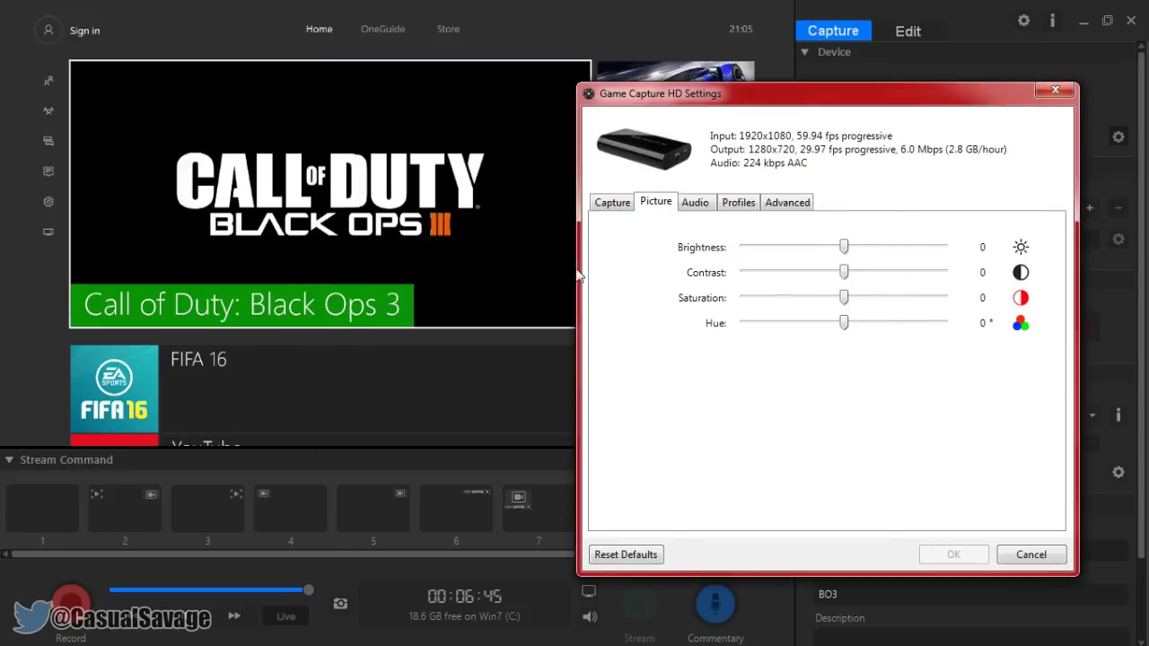
drag(844, 246, 930, 248)
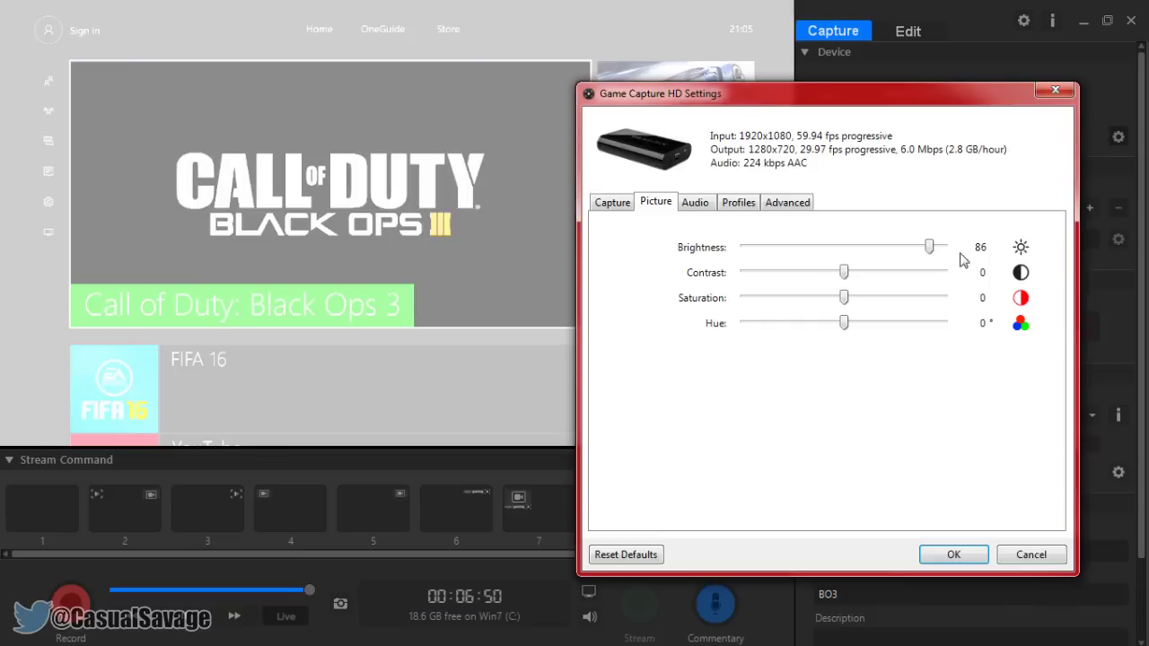
drag(929, 248, 854, 237)
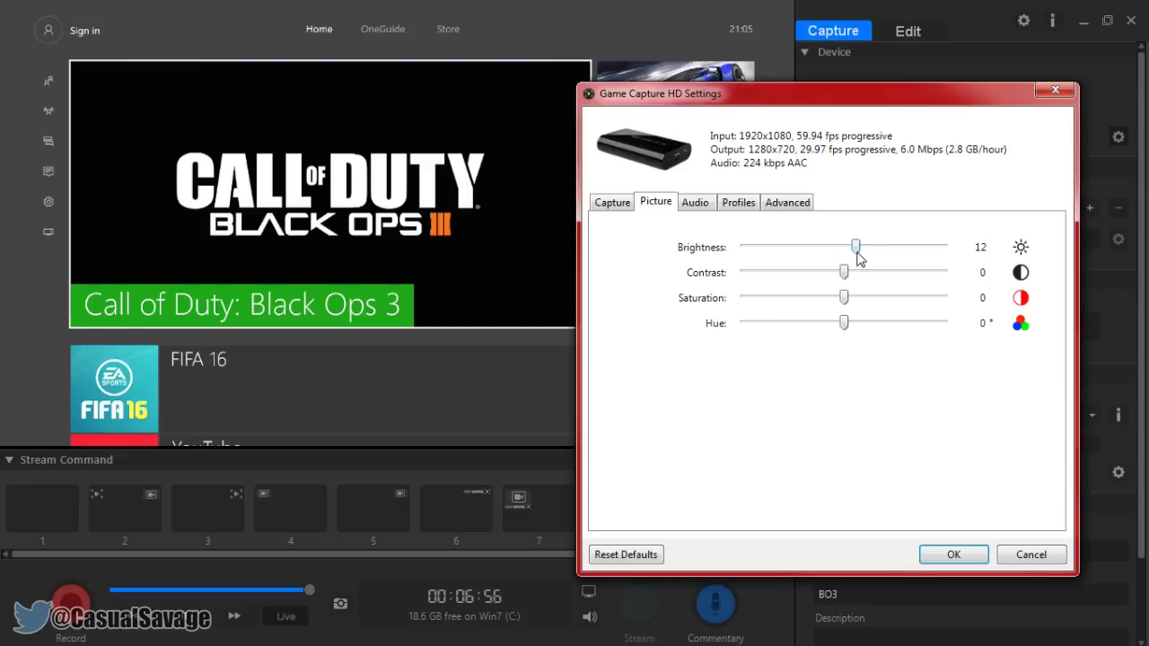
drag(856, 248, 844, 255)
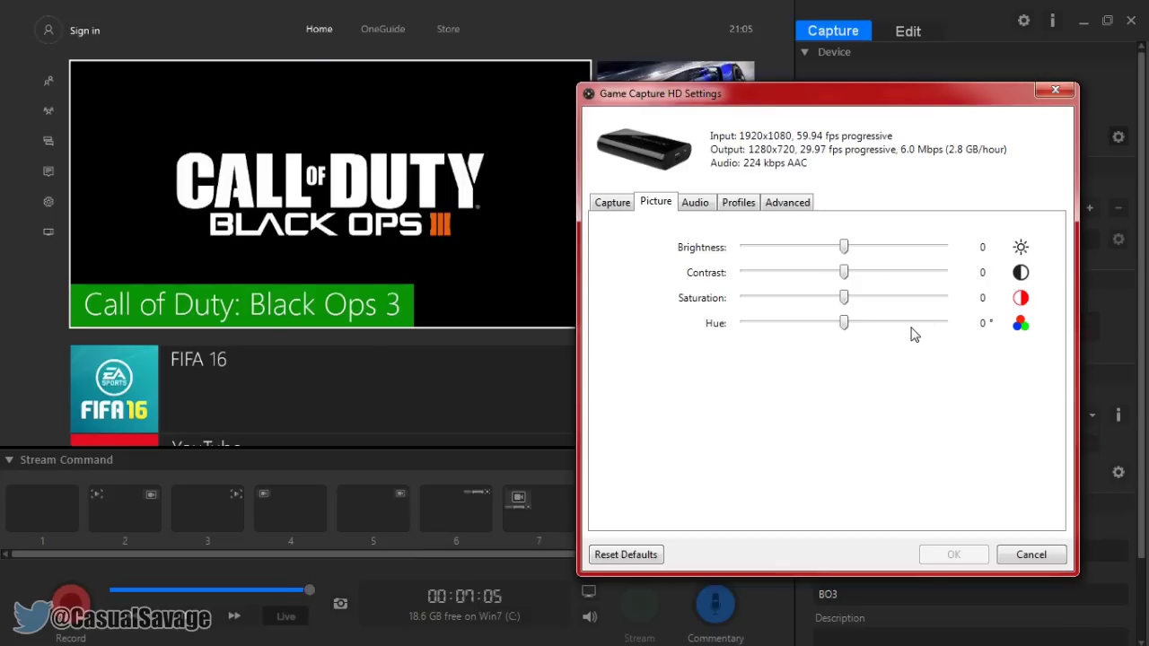
Browse the Audio, Profiles and Advanced settings pages without changing any values.
click(697, 202)
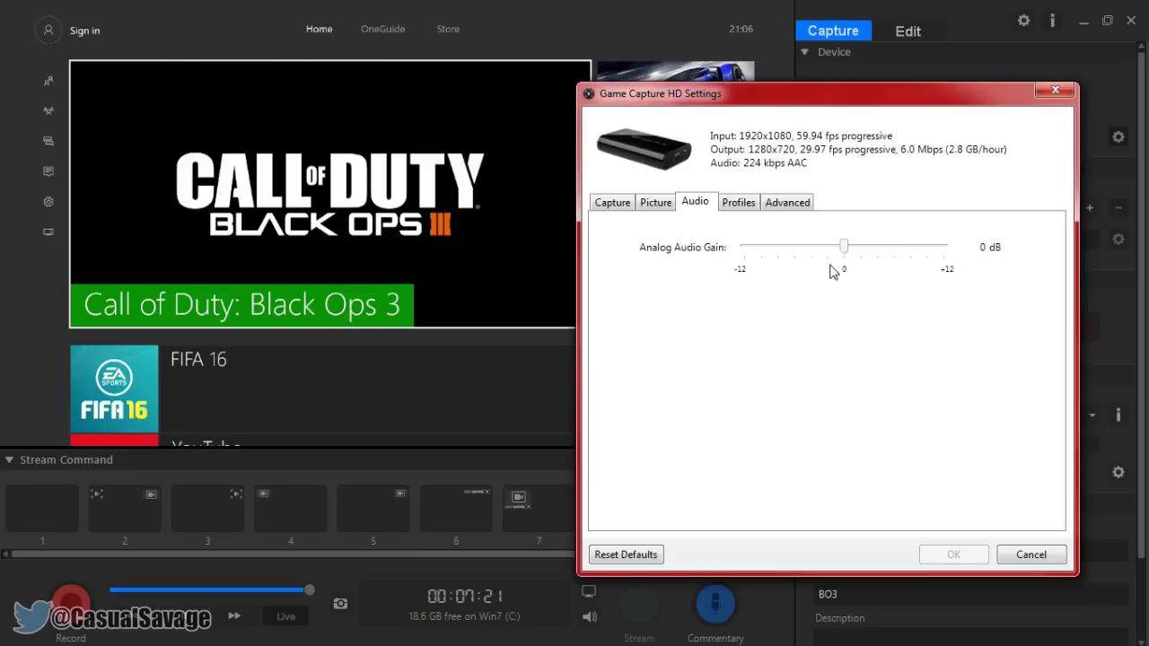
click(725, 204)
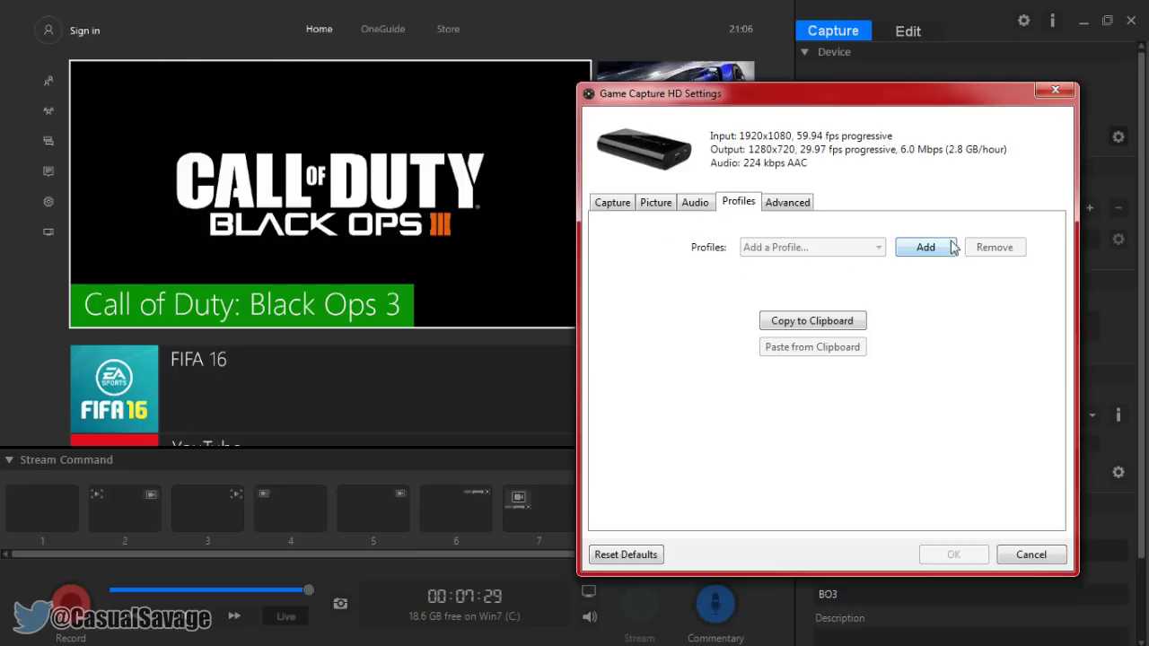
click(612, 202)
click(655, 201)
click(738, 201)
click(788, 203)
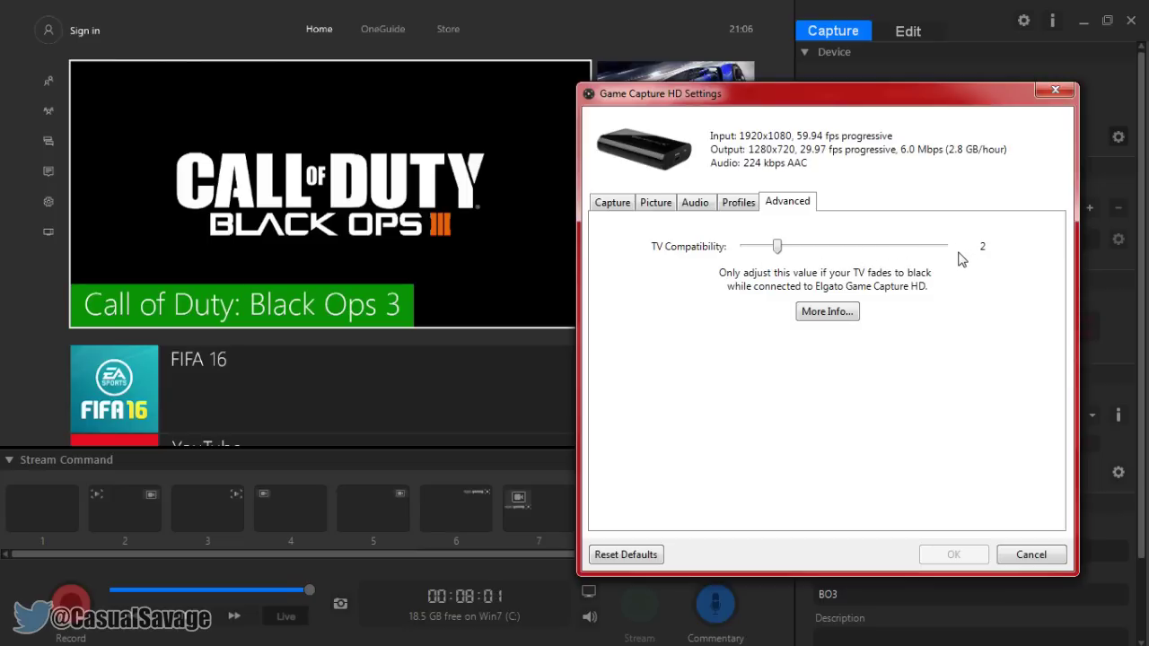
click(1032, 555)
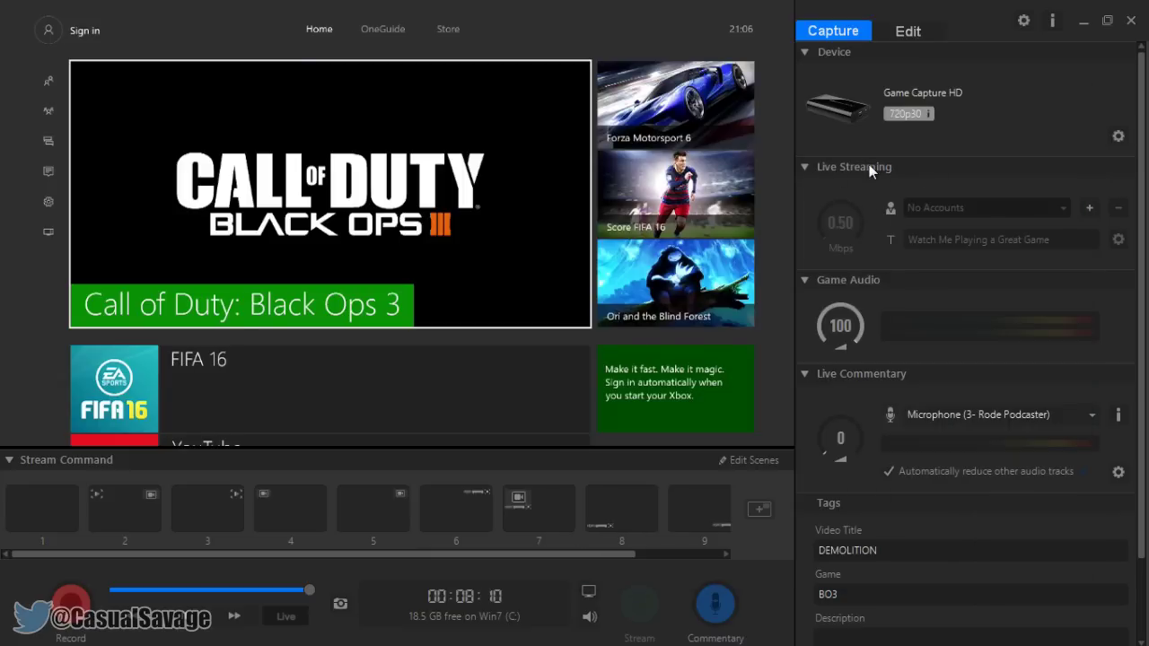
click(1091, 209)
Lower the Game Audio dial, then bring it back up to 100.
drag(850, 329, 830, 440)
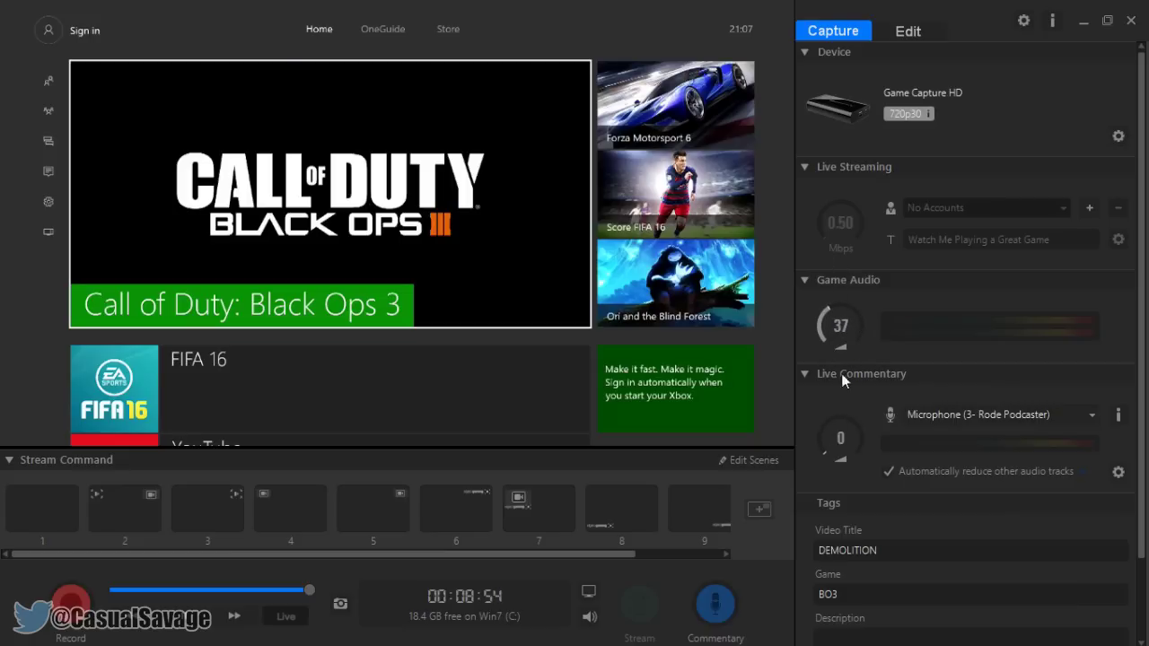
mouse_move(845, 325)
drag(844, 325, 832, 482)
drag(841, 337, 848, 269)
drag(839, 348, 916, 310)
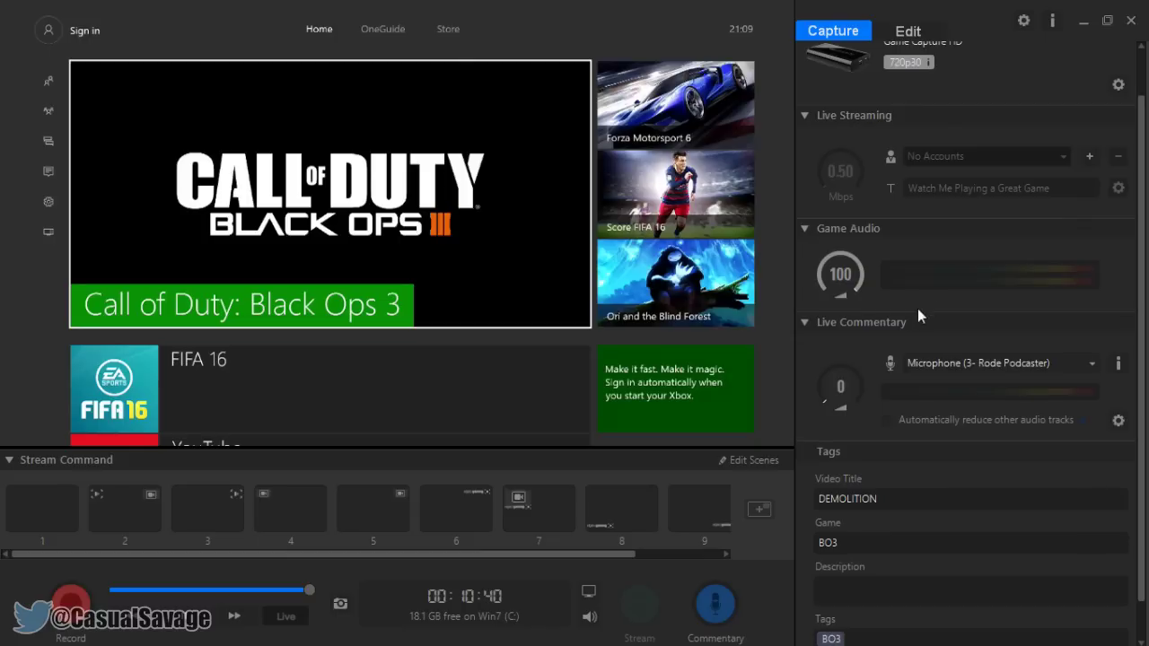
Set Live Commentary to 100, keep the Rode Podcaster mic, and show ducking options.
drag(826, 386, 901, 10)
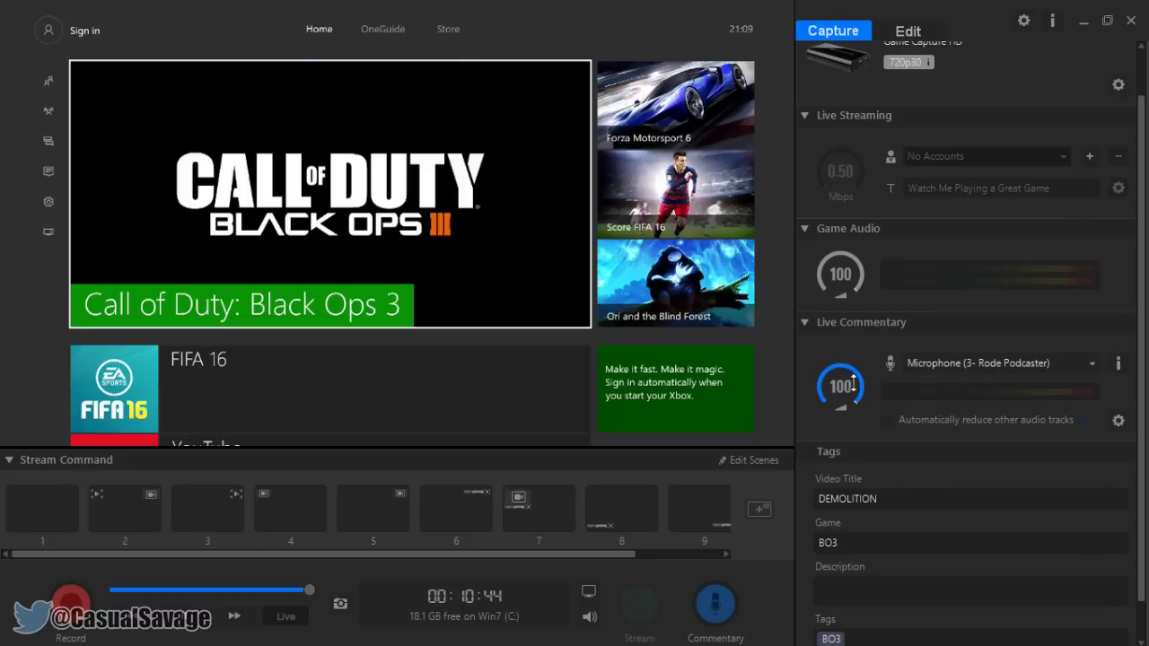
click(960, 363)
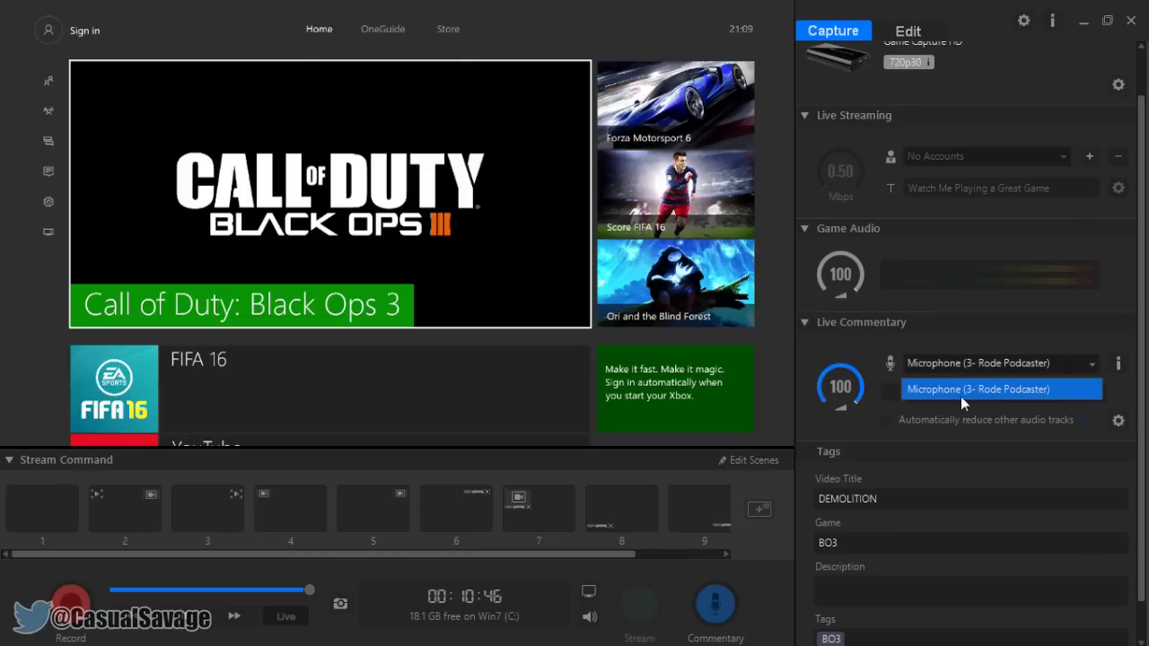
click(971, 391)
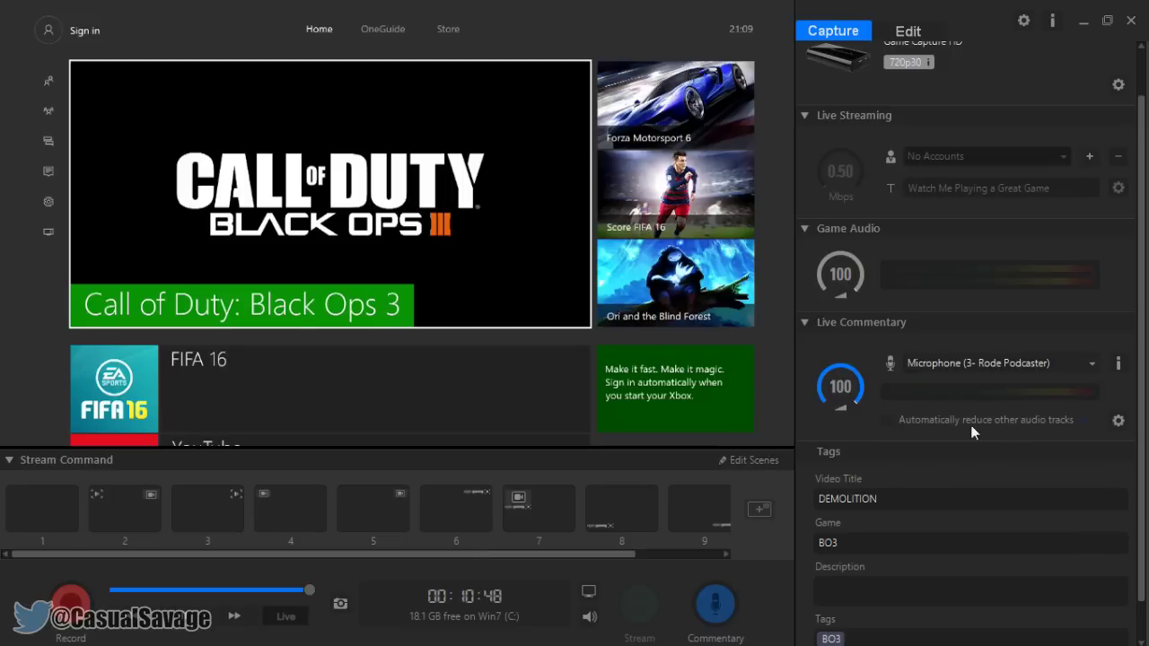
mouse_move(925, 422)
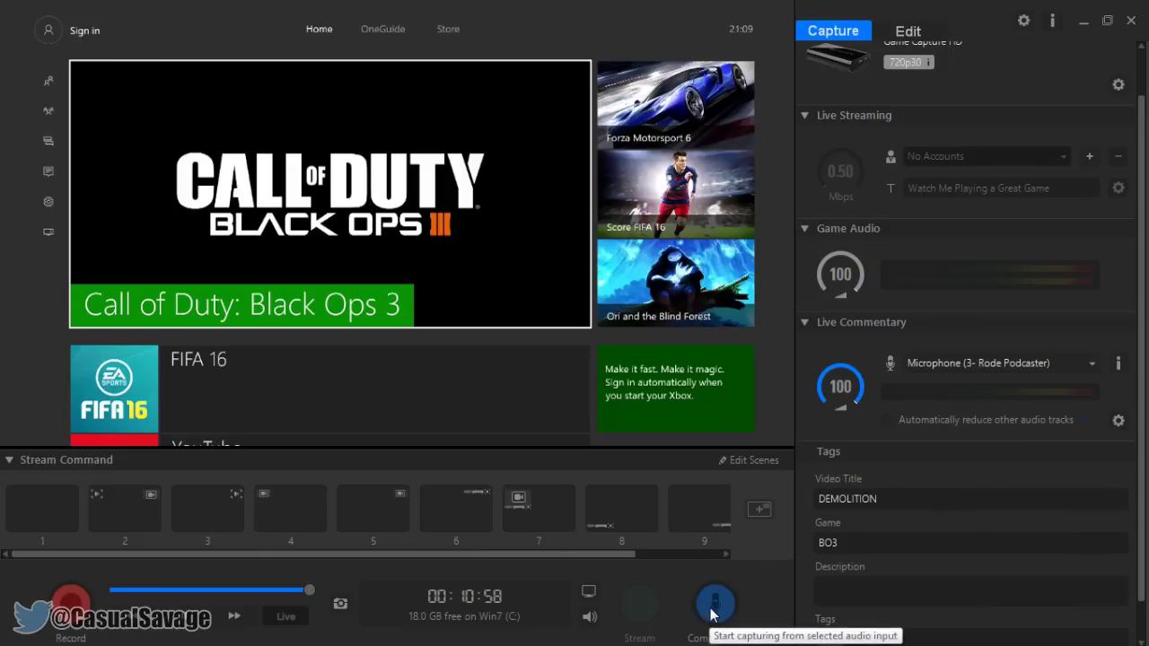
click(1117, 420)
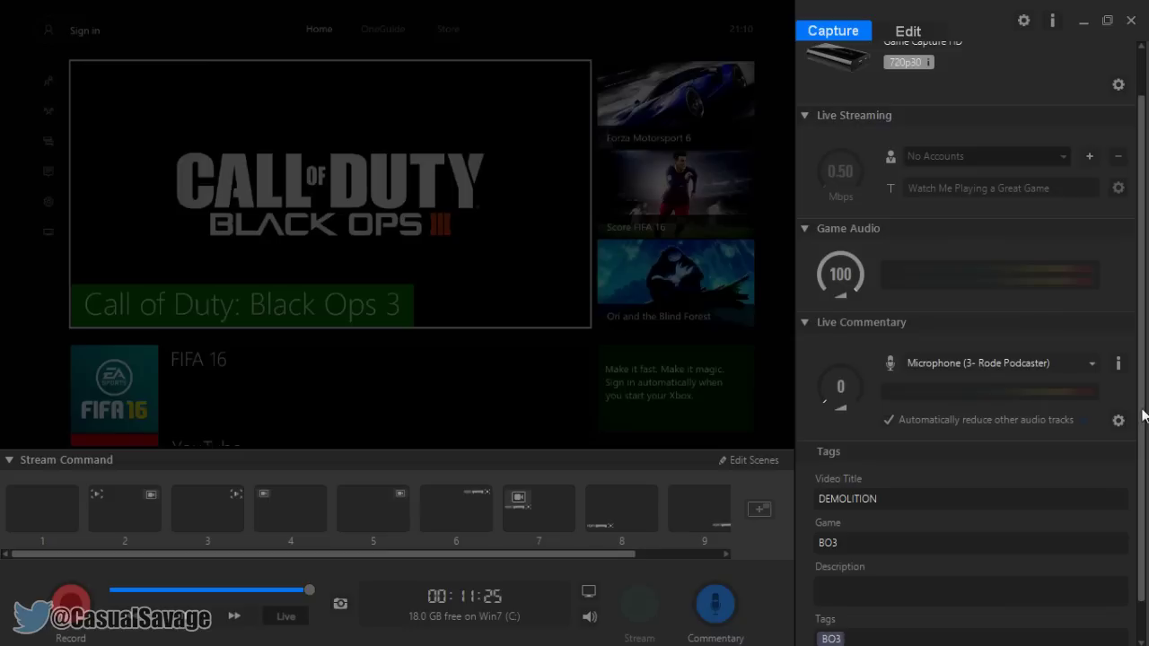
Replace the video title DEMOLITION with TDM.
scroll(973, 343, down, 1)
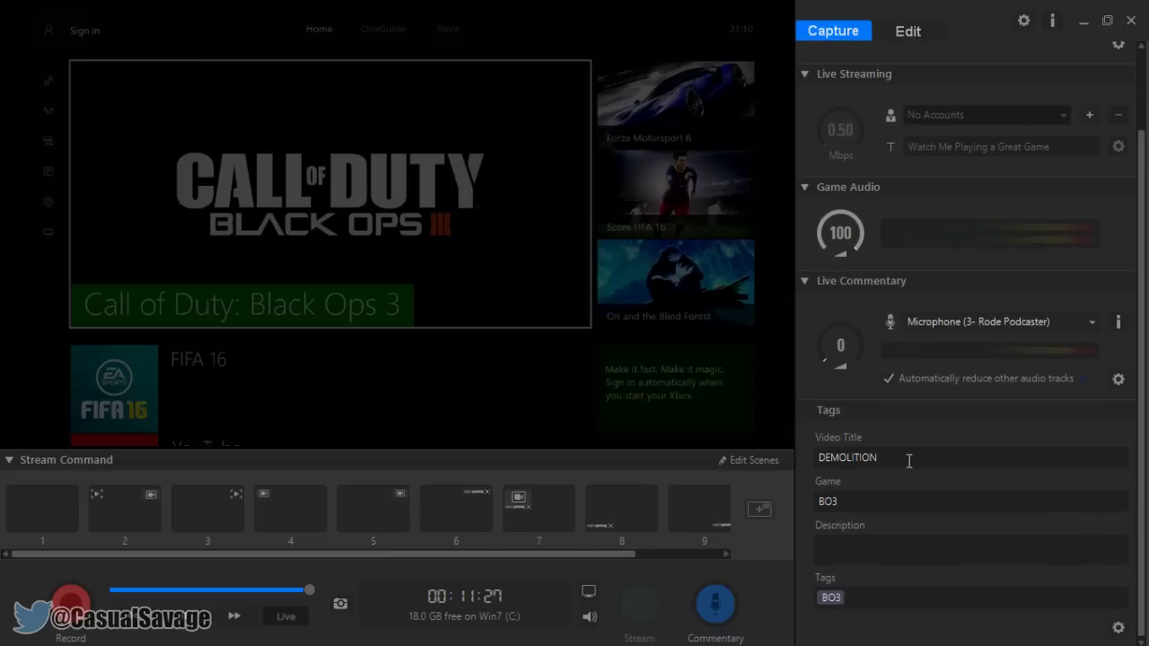
drag(935, 459, 822, 456)
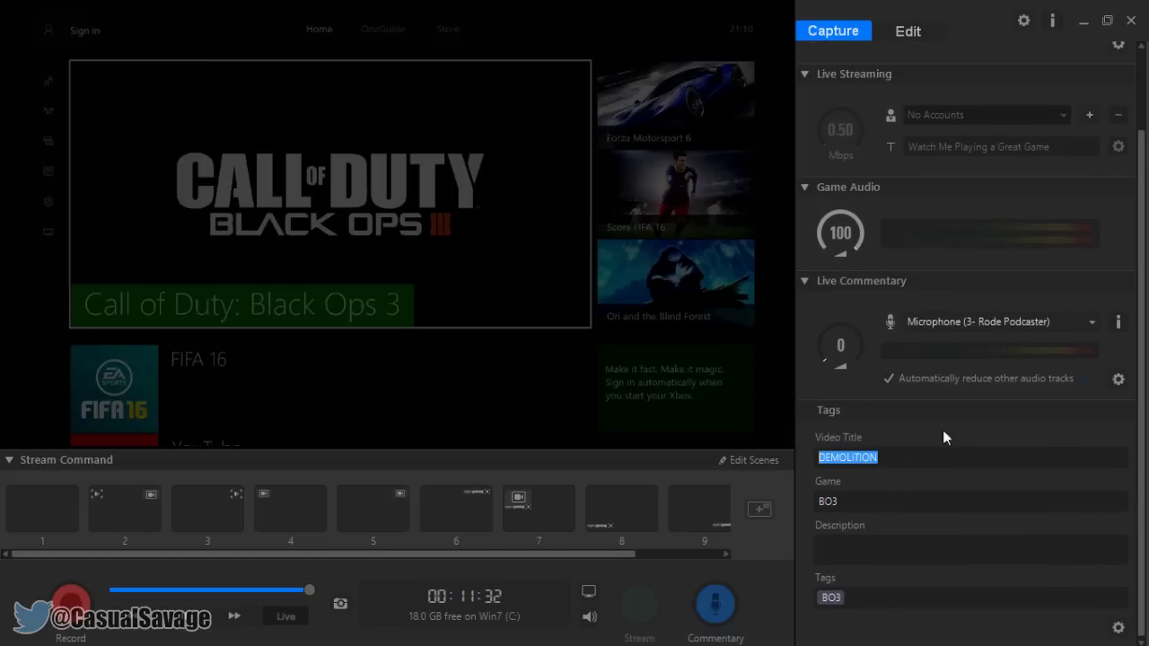
click(871, 465)
double_click(841, 508)
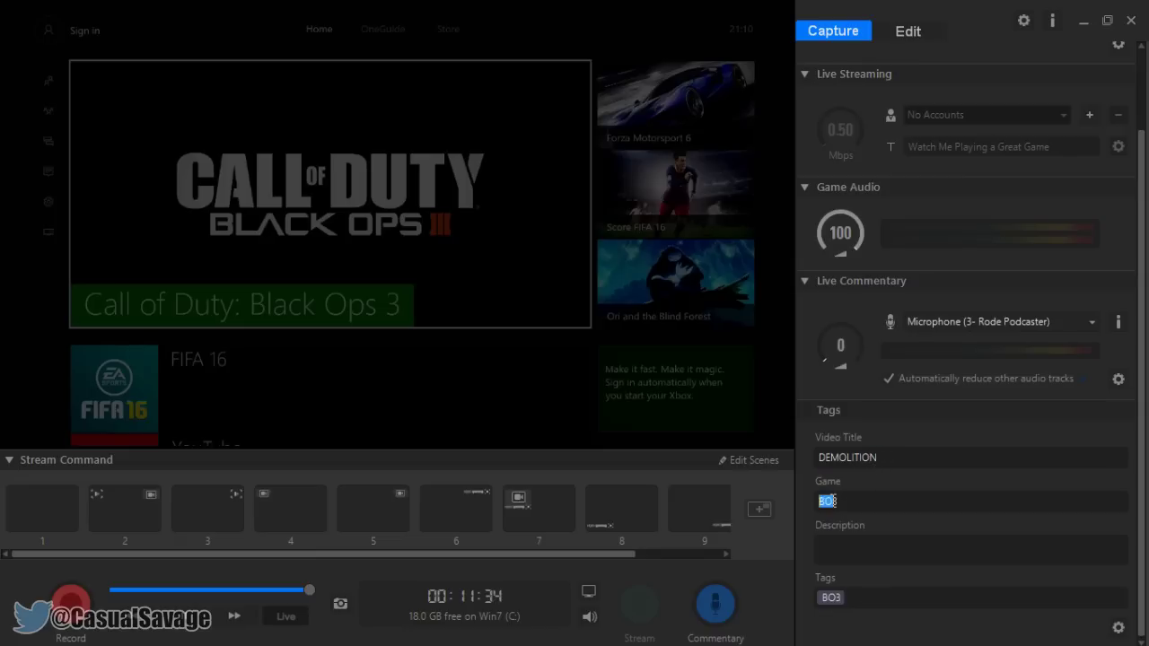
click(850, 600)
double_click(851, 505)
double_click(922, 456)
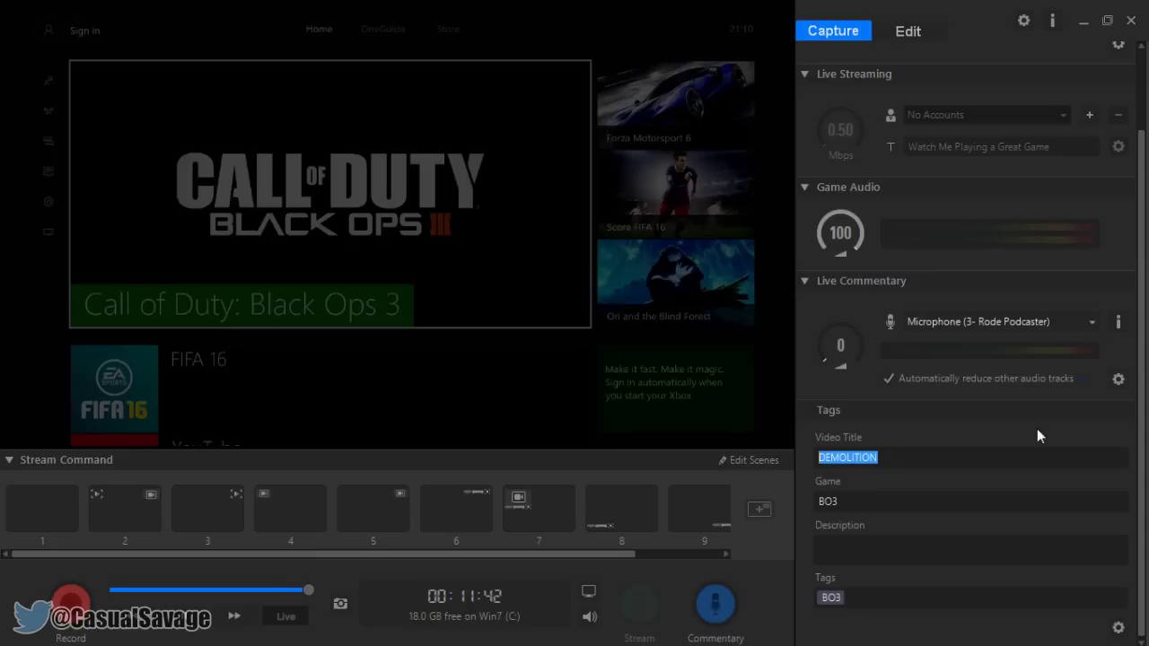
text(TDM)
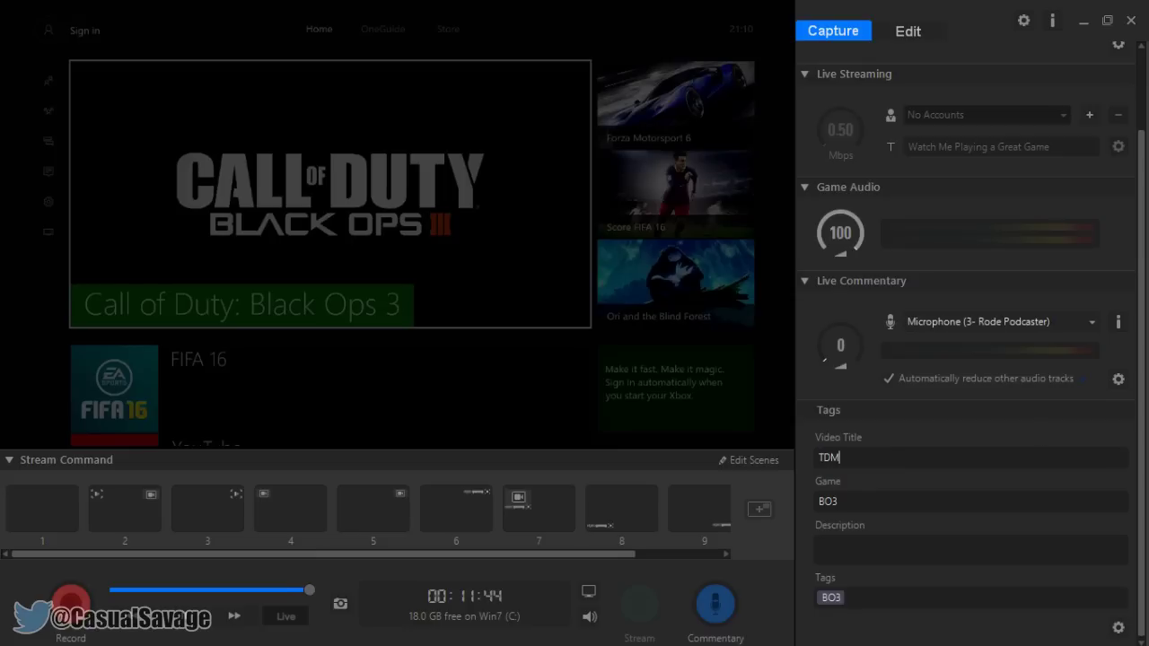
Add TDM as a tag next to BO3 and bring up the full video details form.
double_click(849, 503)
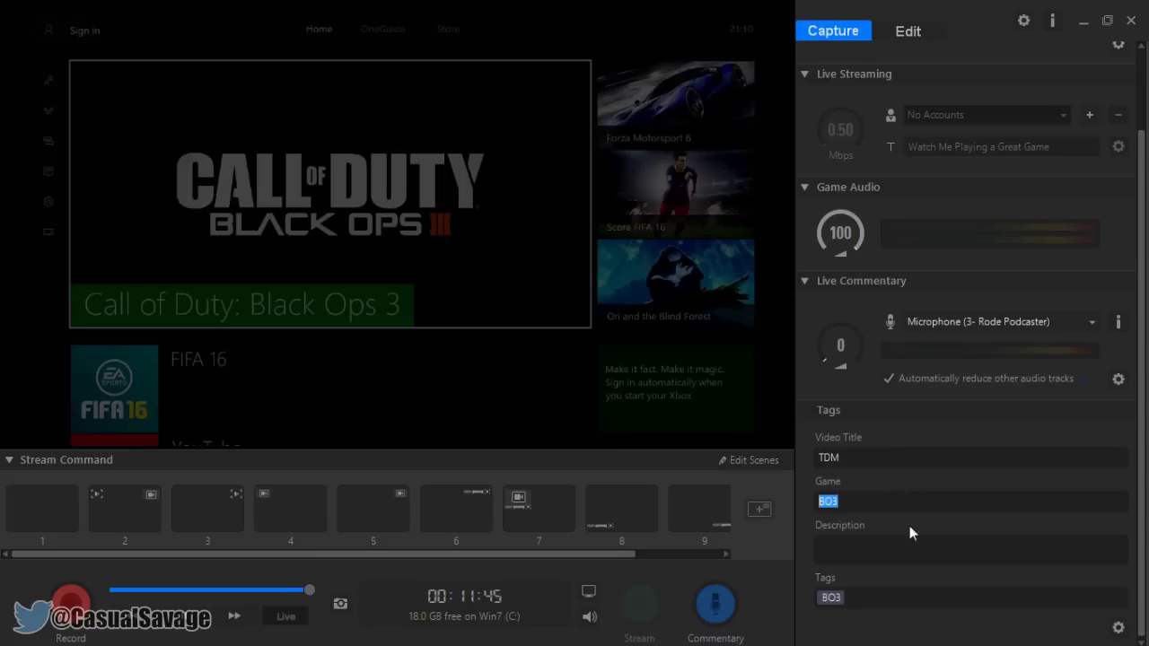
click(867, 596)
text(TDM)
key(Return)
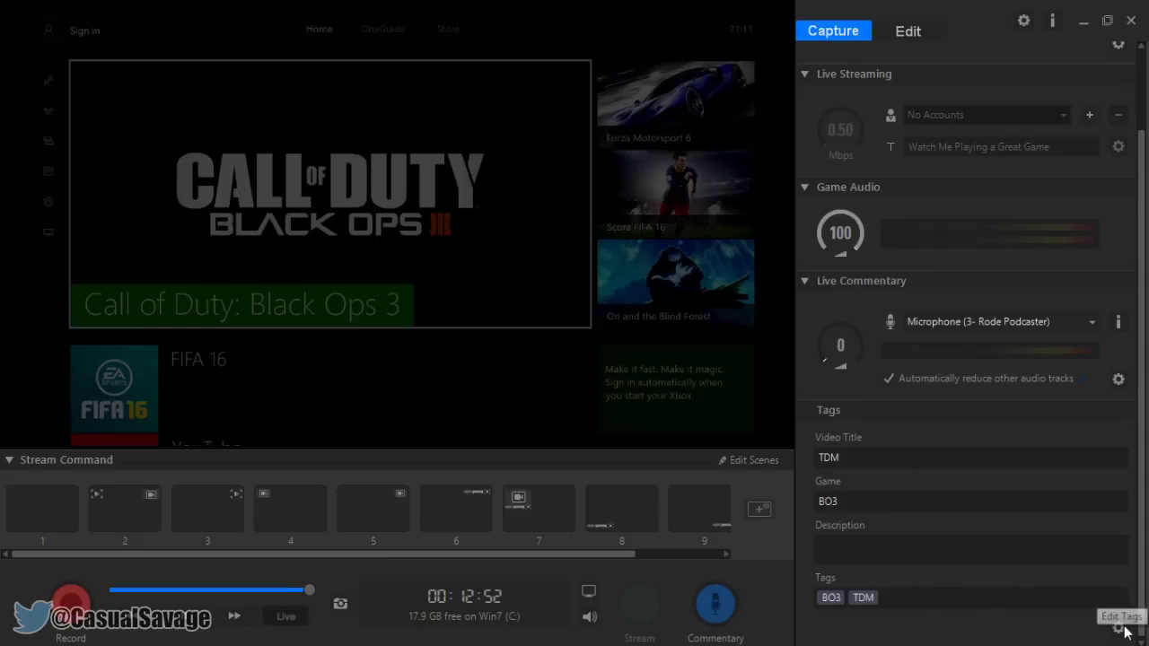
click(1118, 627)
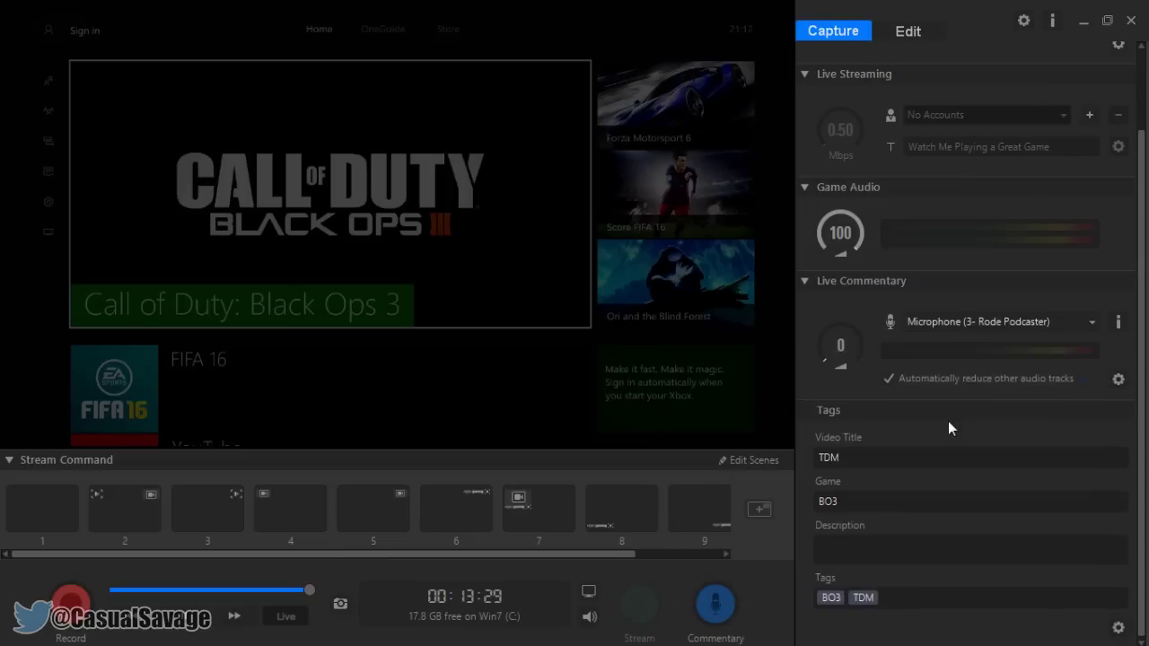
scroll(948, 421, up, 2)
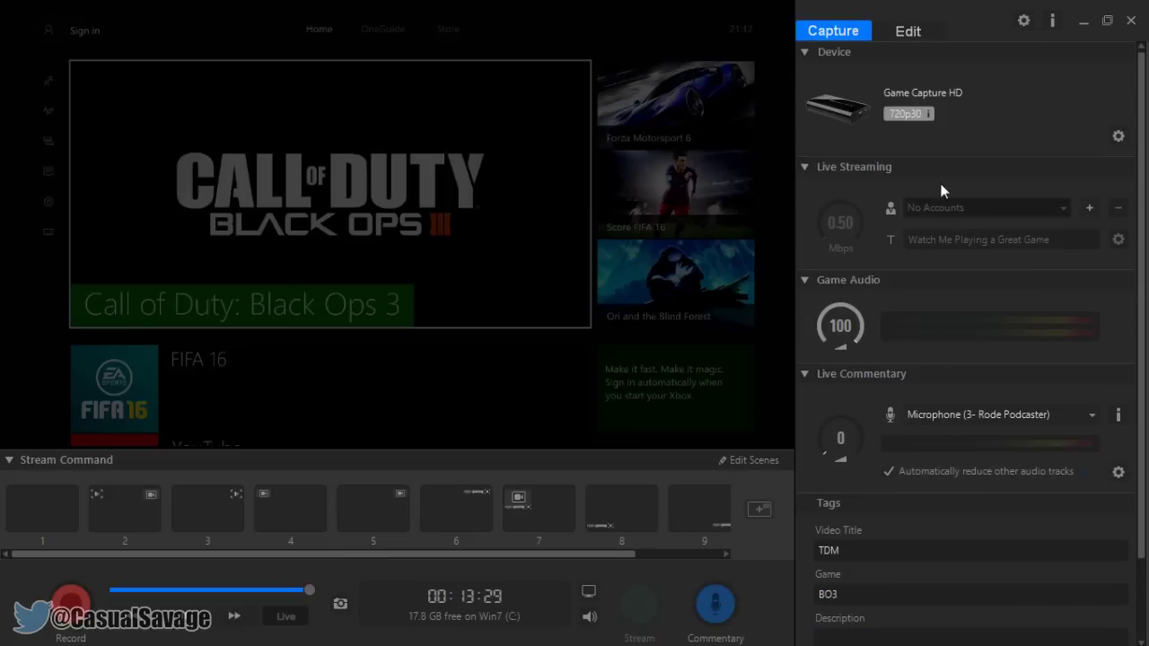
scroll(987, 467, down, 2)
scroll(978, 498, up, 2)
click(1021, 24)
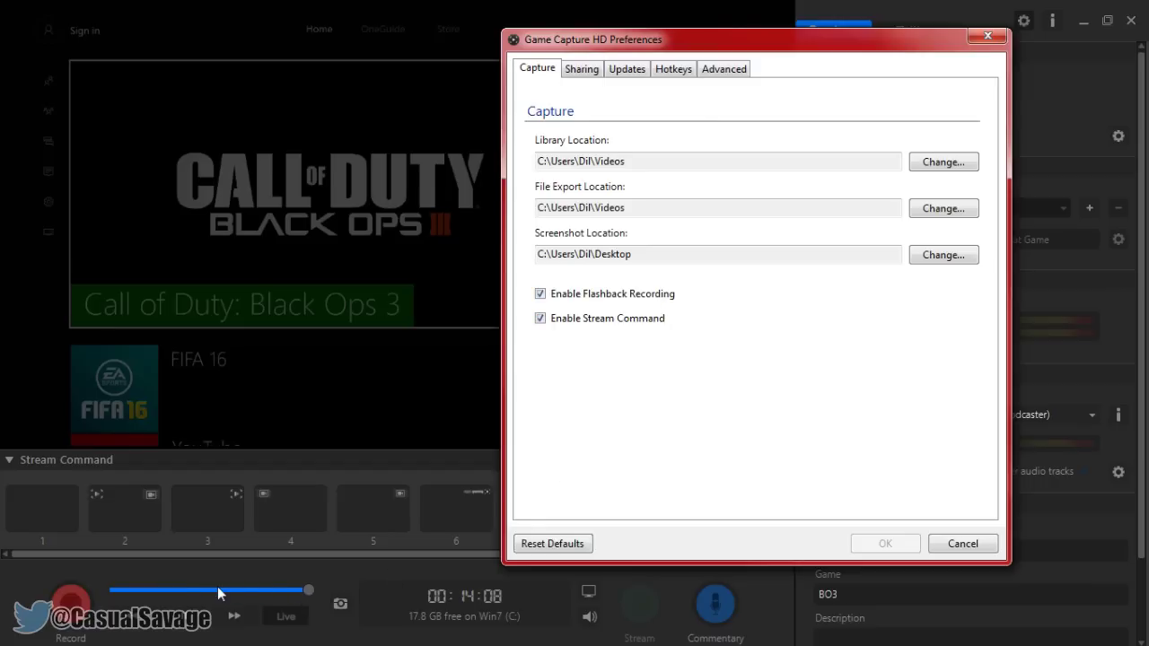
click(962, 544)
drag(308, 591, 154, 591)
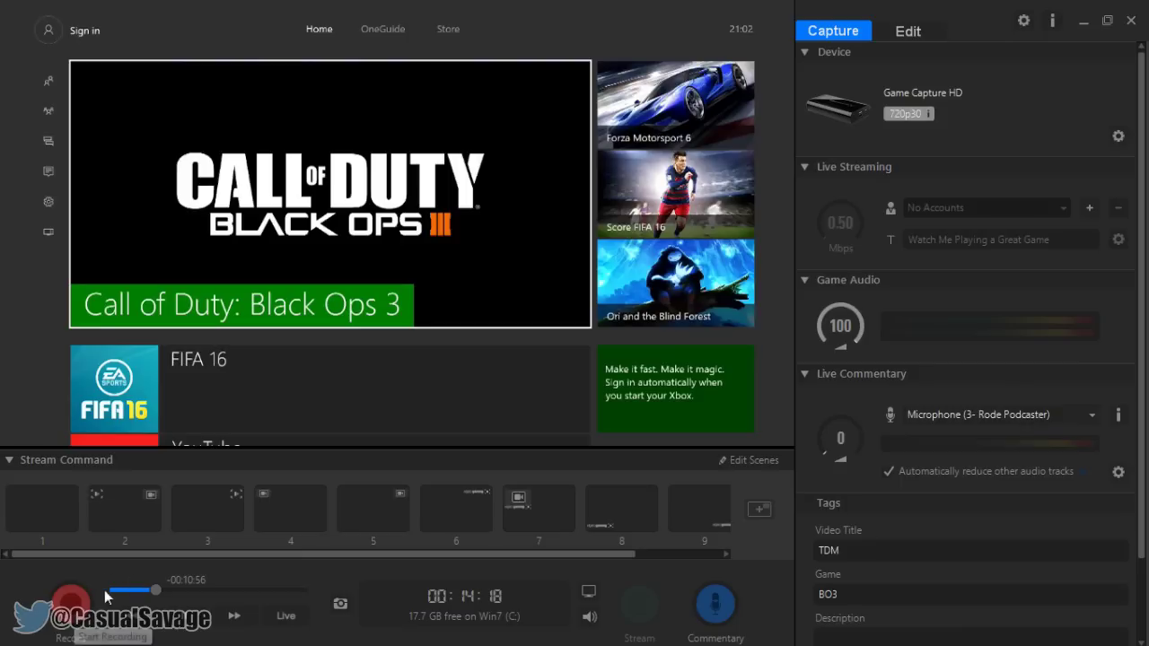
drag(159, 590, 354, 571)
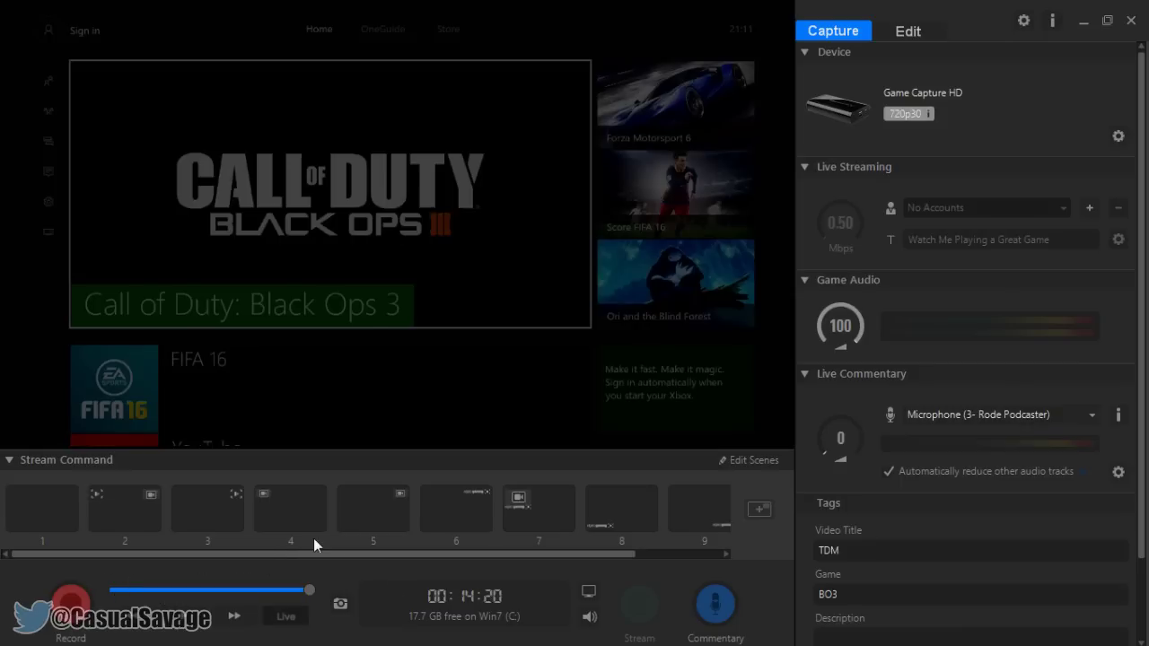
click(1024, 22)
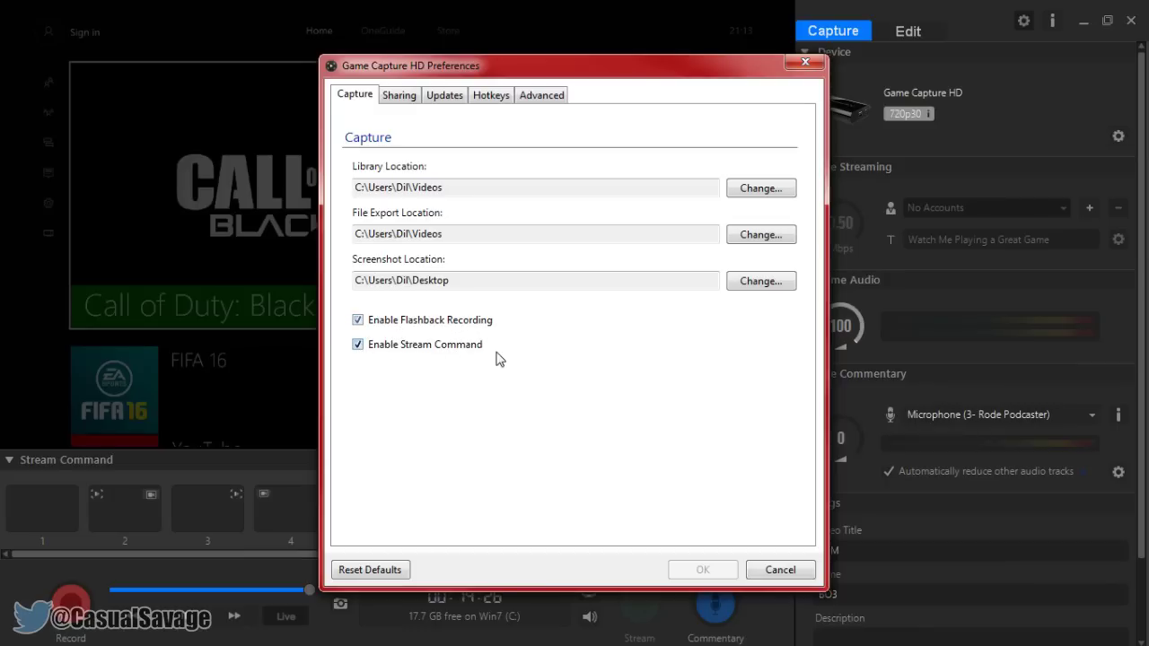
click(399, 95)
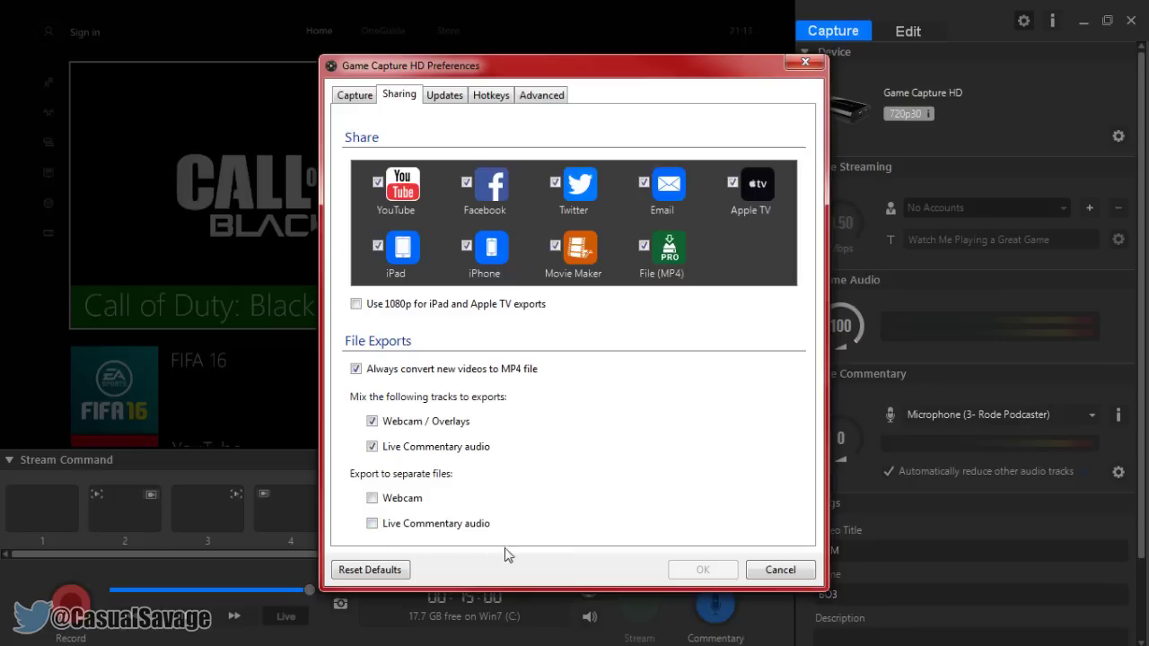
key(ctrl+Tab)
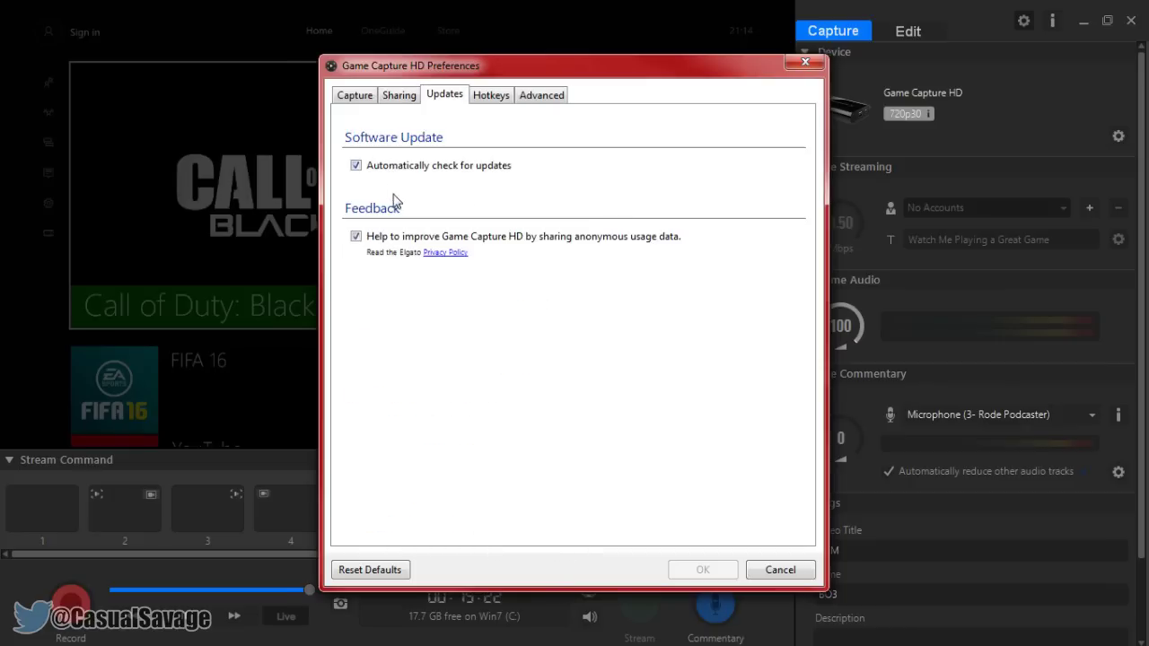
click(356, 167)
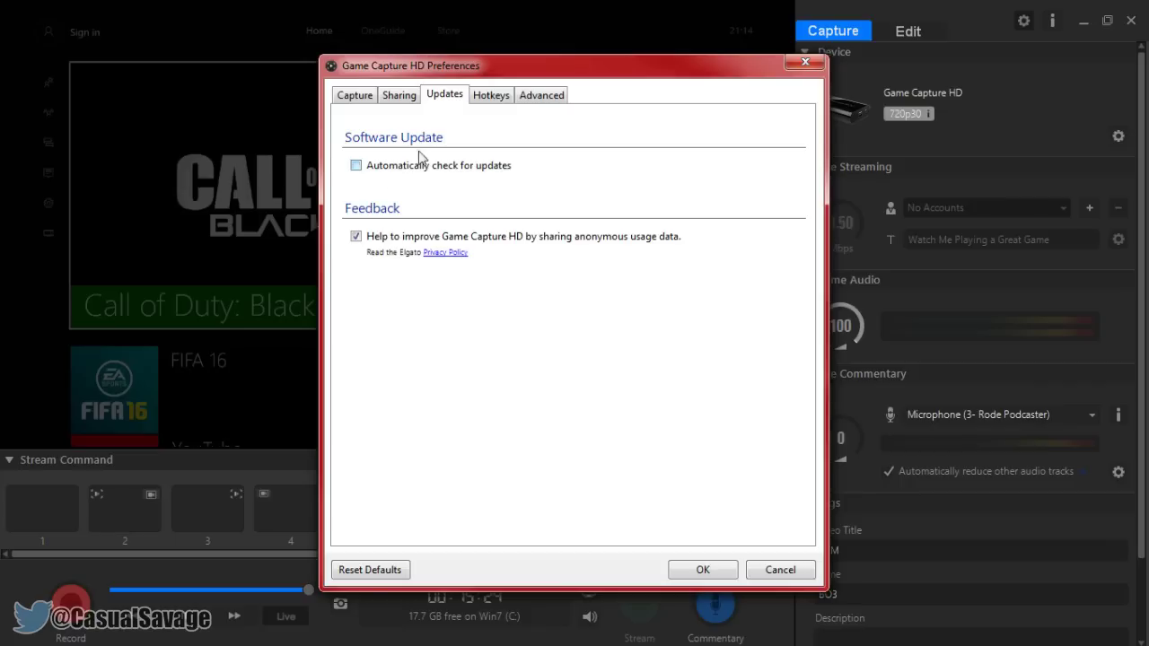
click(408, 170)
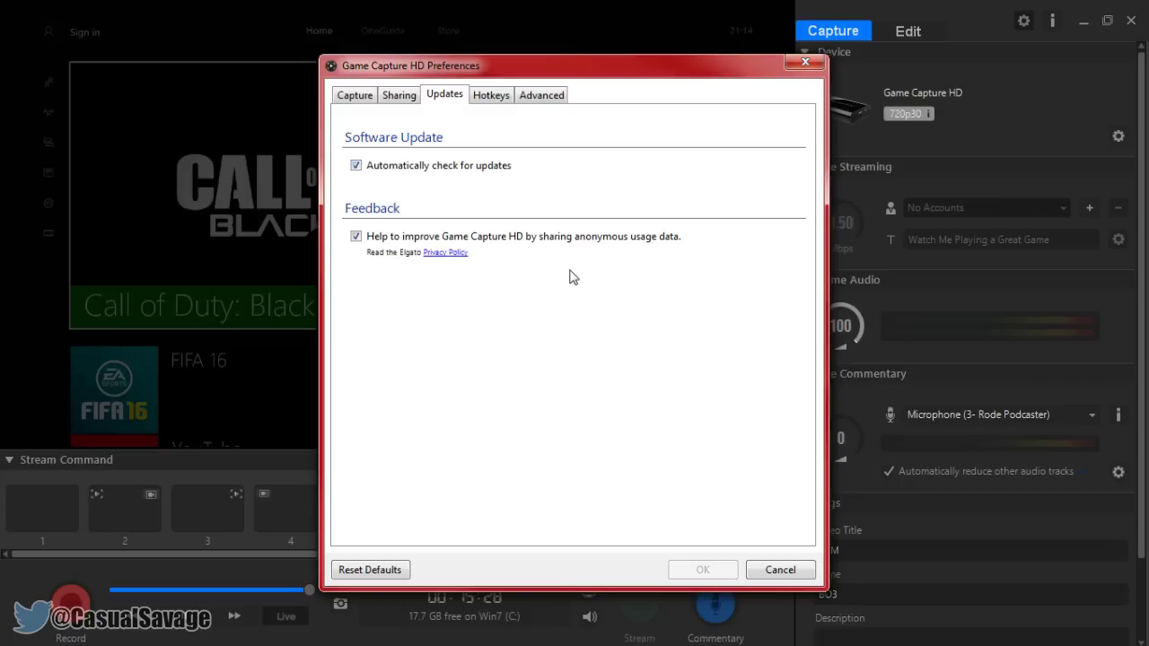
click(494, 95)
click(535, 171)
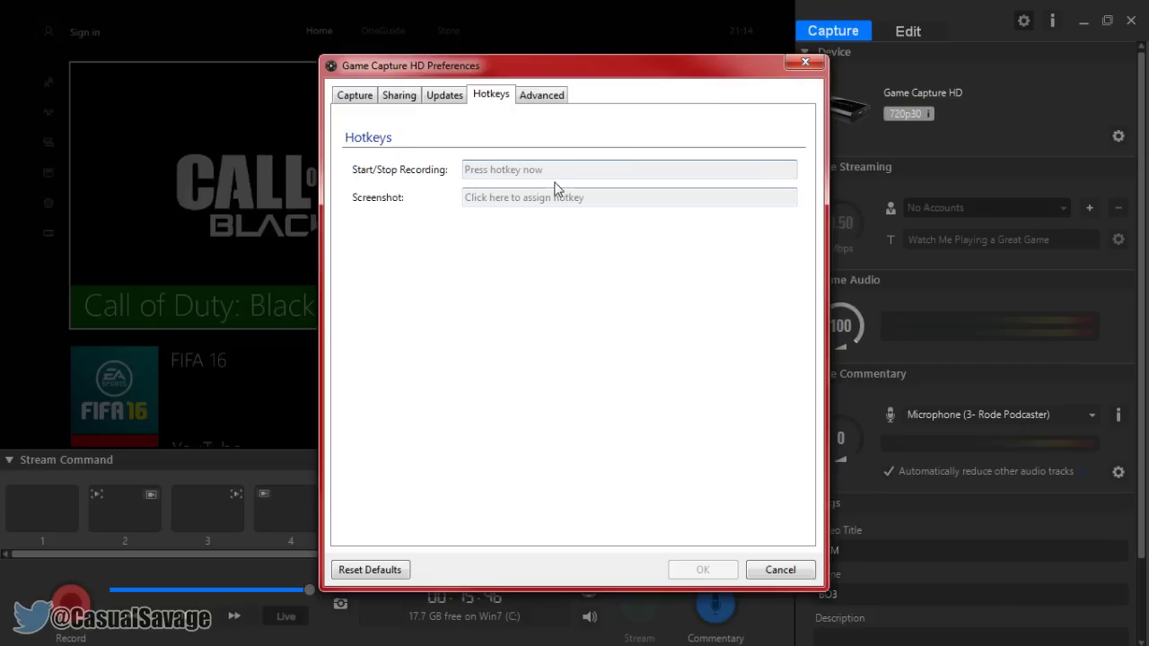
click(541, 100)
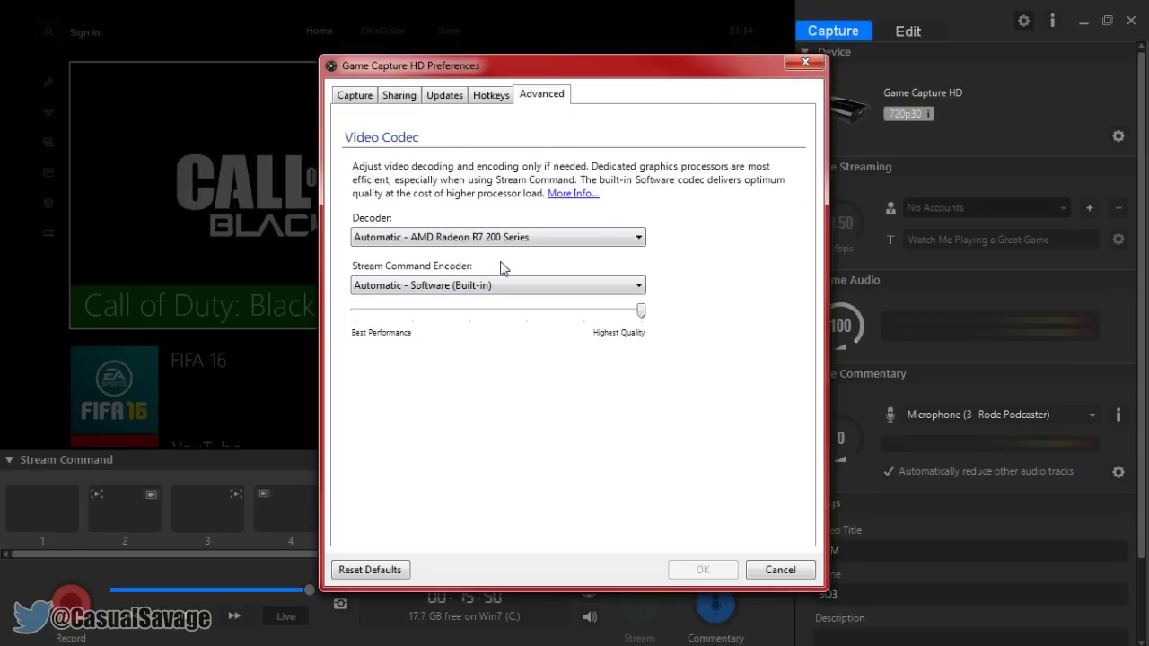
click(516, 239)
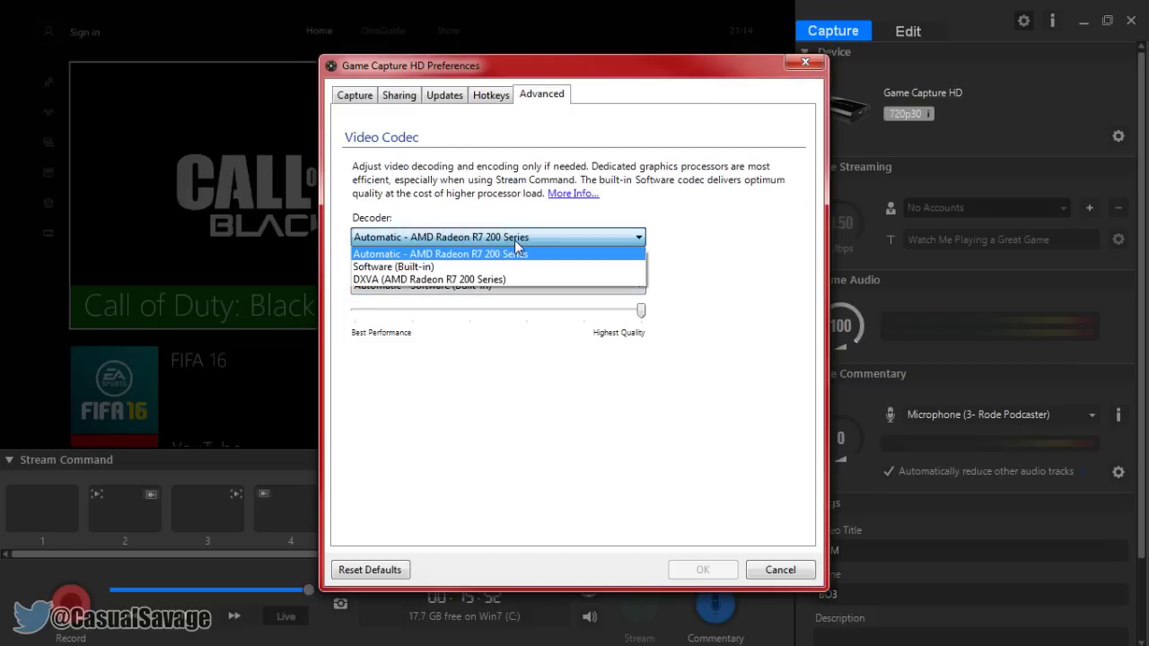
click(515, 240)
key(Escape)
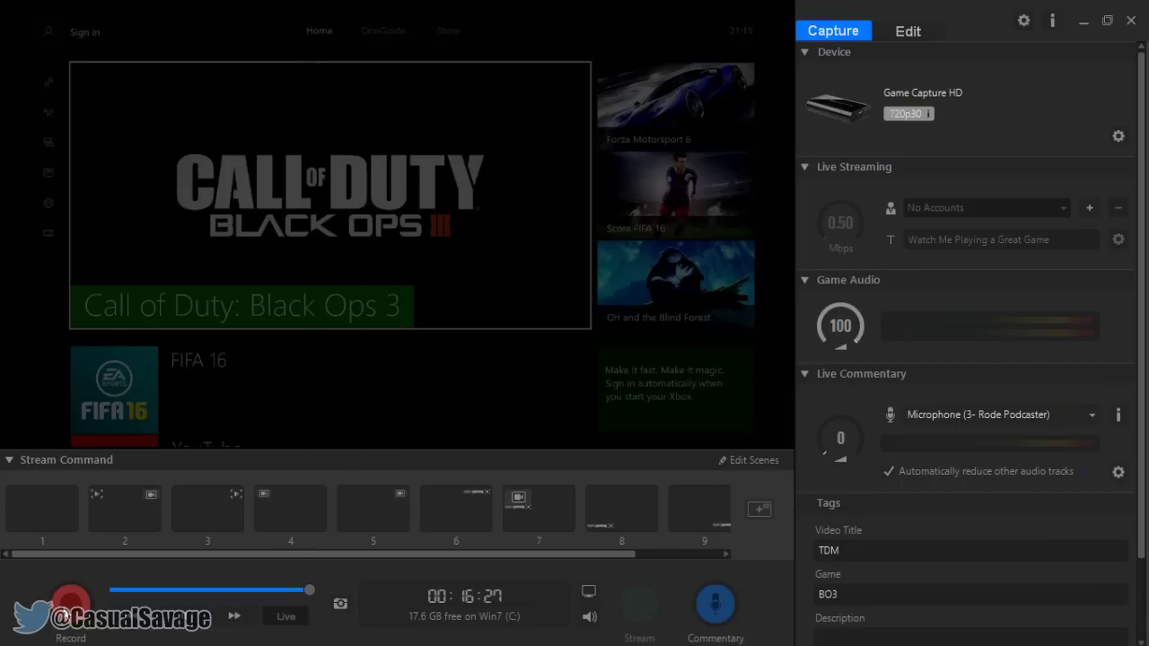
Start recording, rewind the preview about four seconds, return to live, and take a screenshot.
click(71, 602)
drag(309, 591, 164, 595)
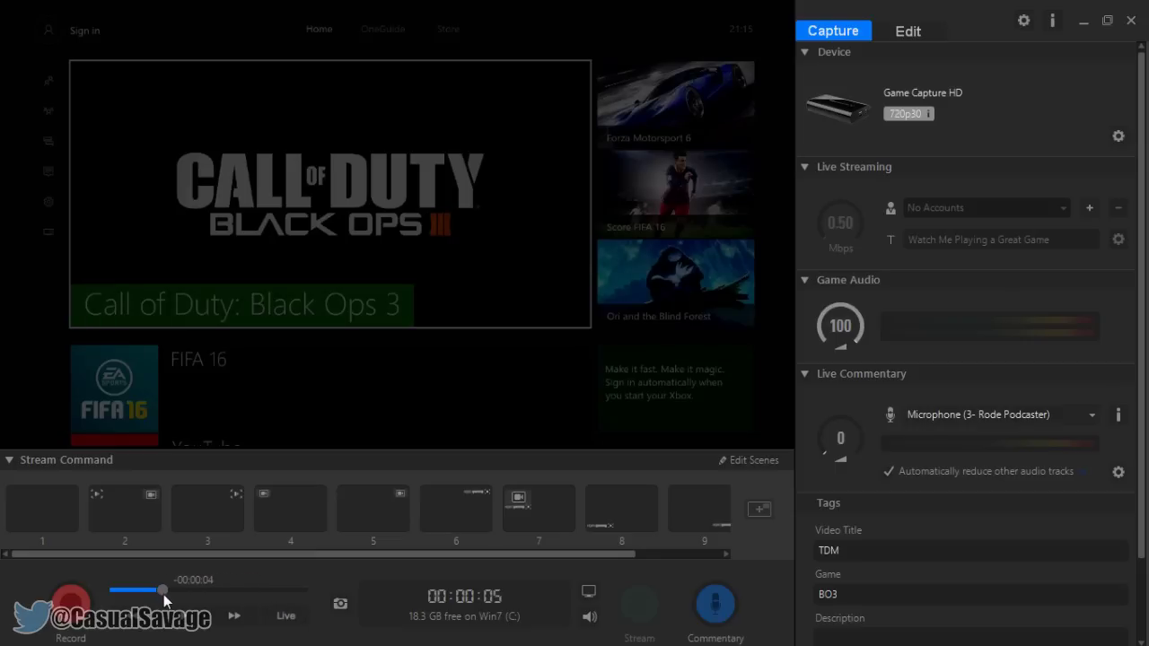
click(210, 591)
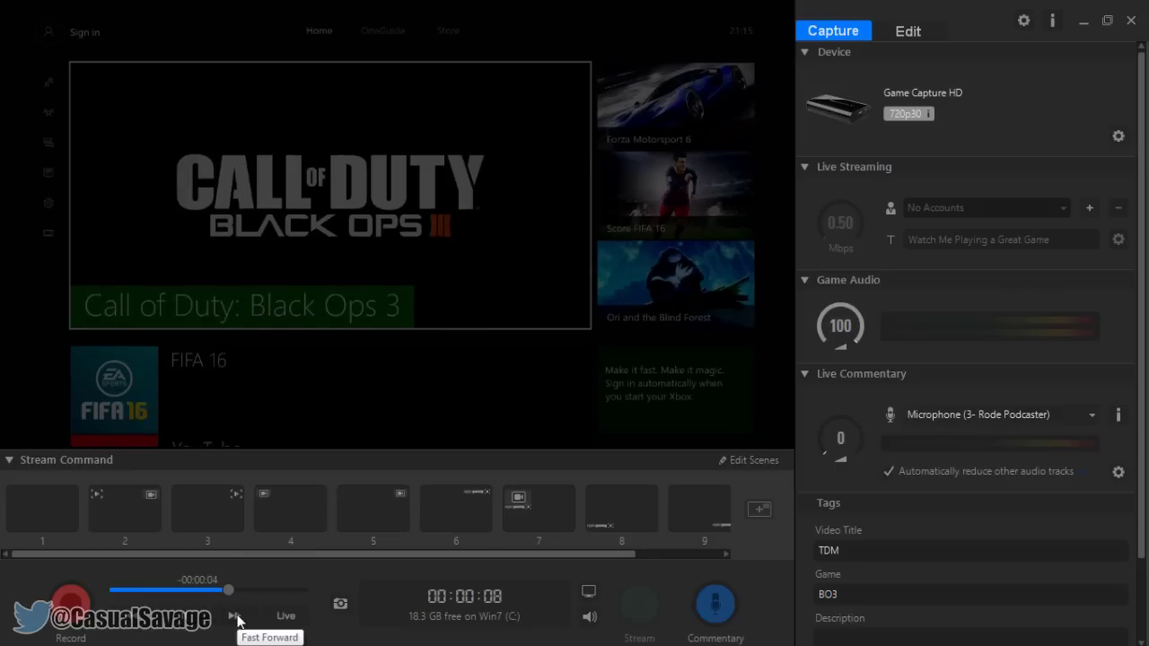
click(283, 614)
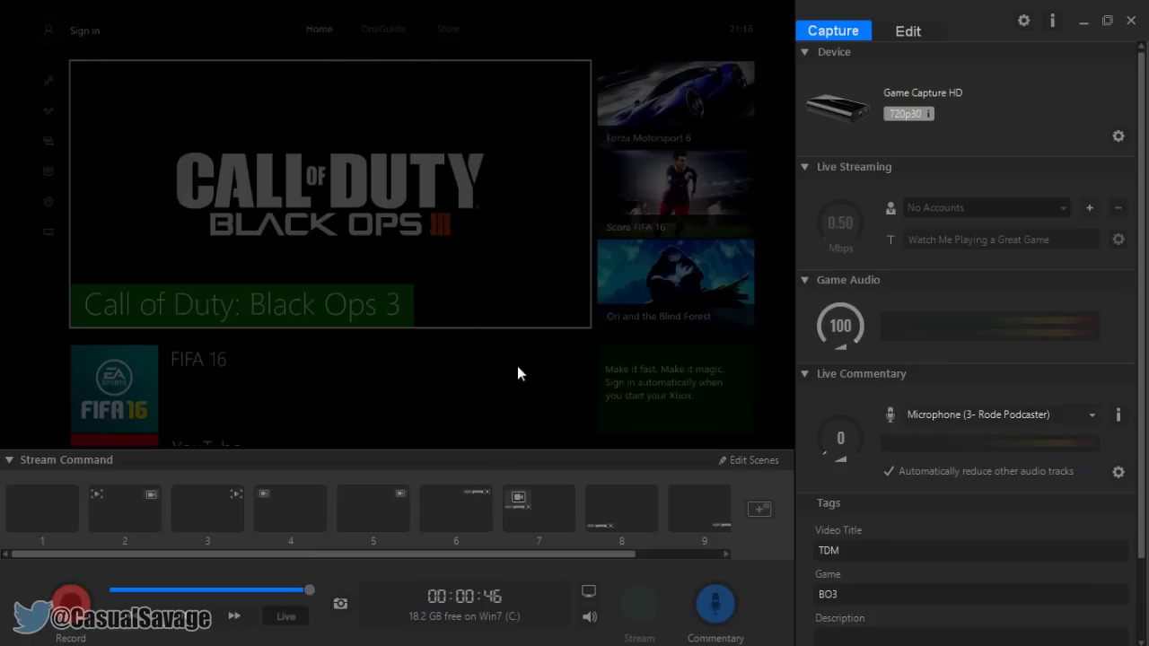
click(341, 605)
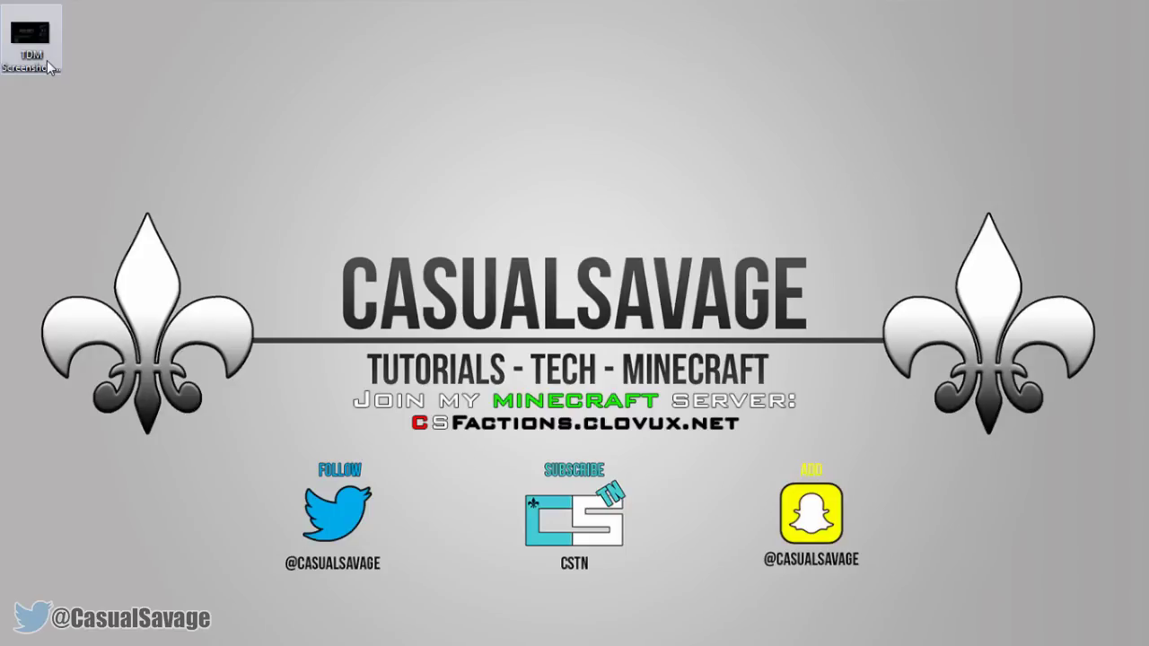
View the saved TDM Screenshot, toggle the preview and its audio, then edit Stream Command scenes.
double_click(49, 67)
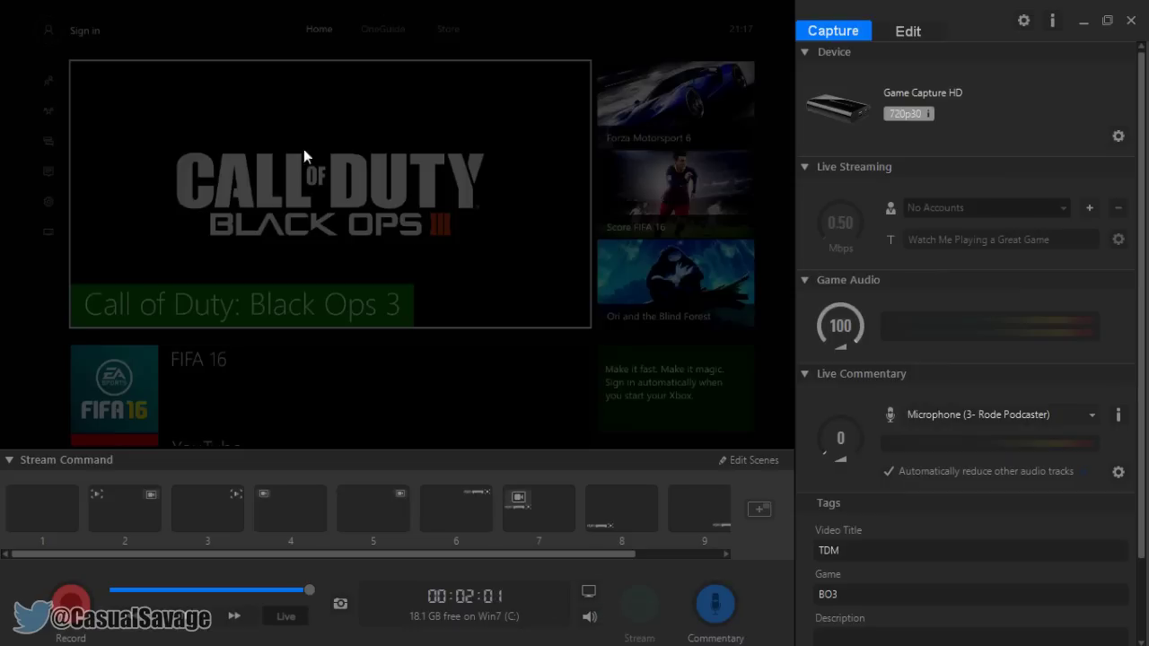
click(589, 592)
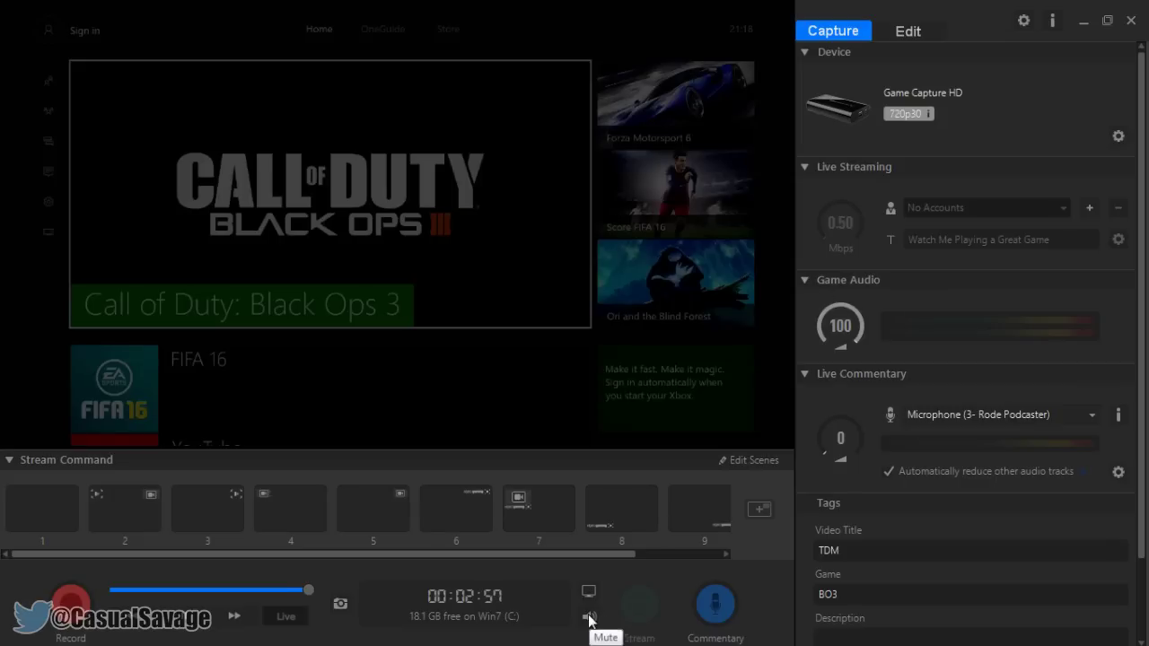
click(589, 619)
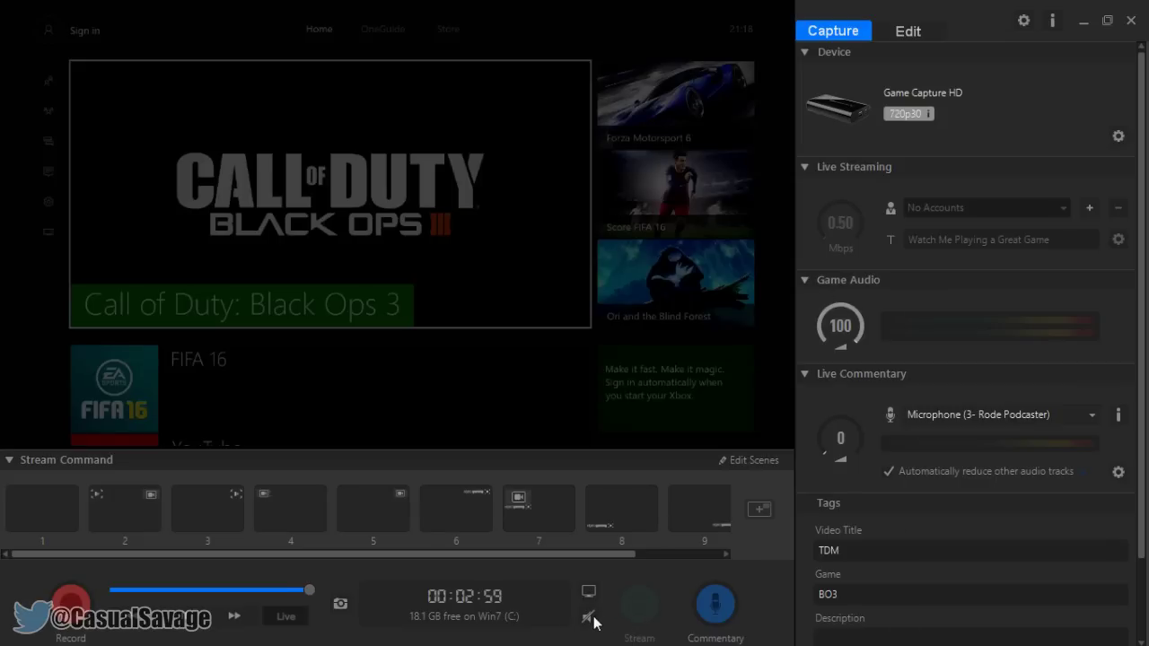
click(590, 618)
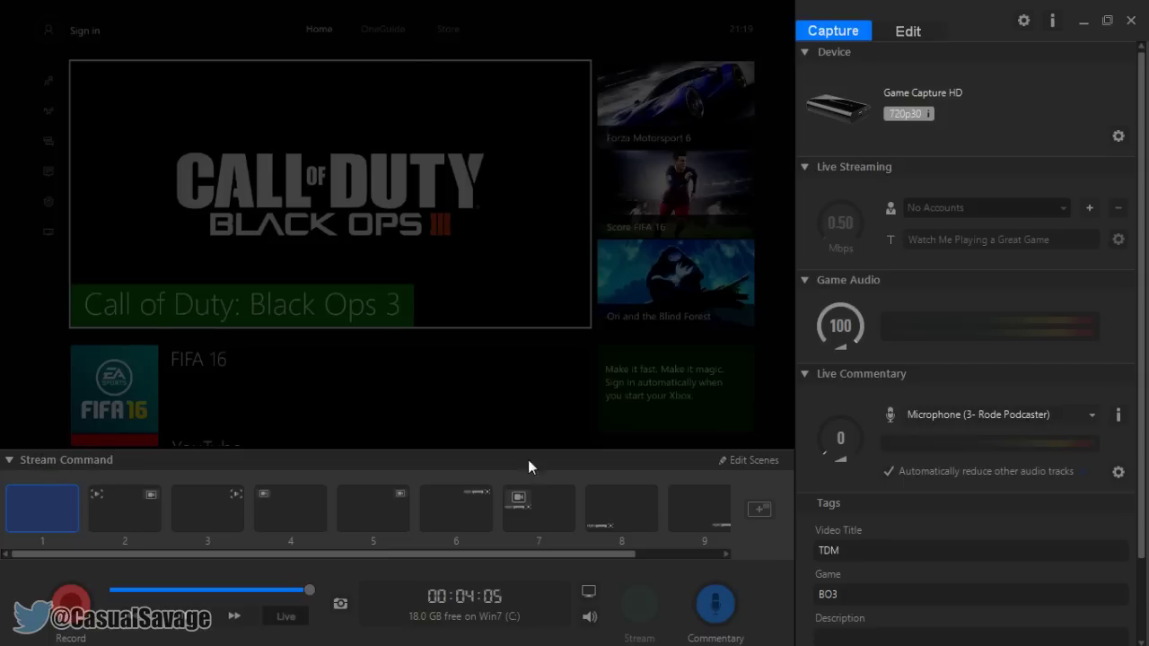
click(761, 462)
Show the Stream Command overlay sources: webcam, image and web page.
click(759, 510)
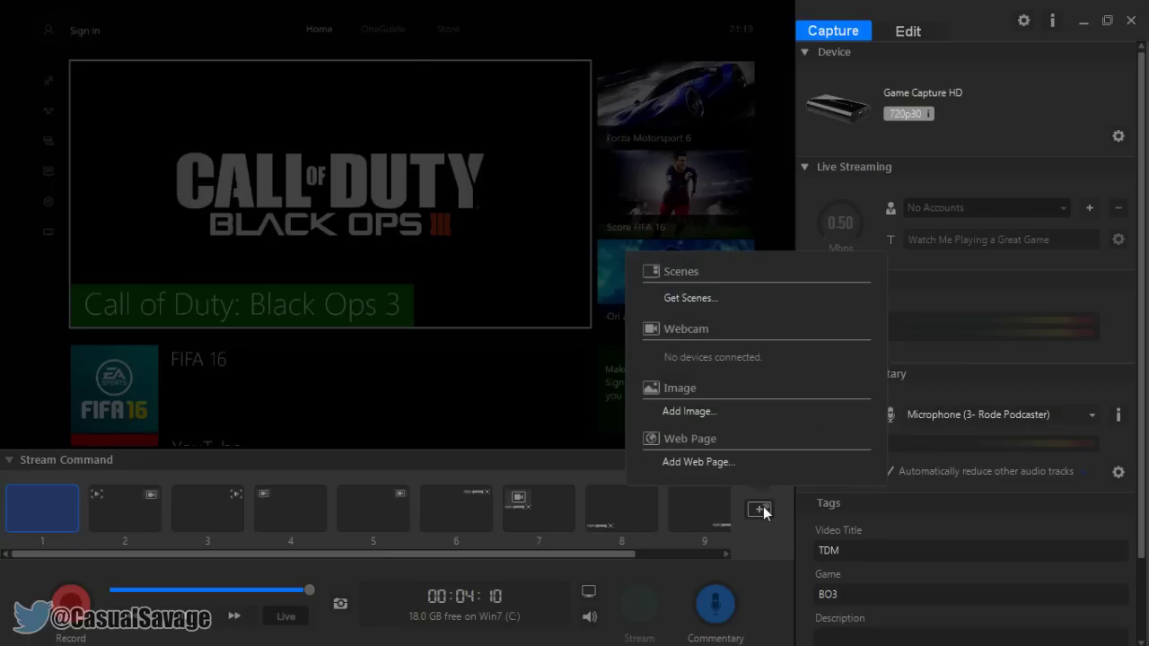
Add LOGO Transparent.png as a small semi-transparent overlay in the preview's top-right corner.
click(690, 411)
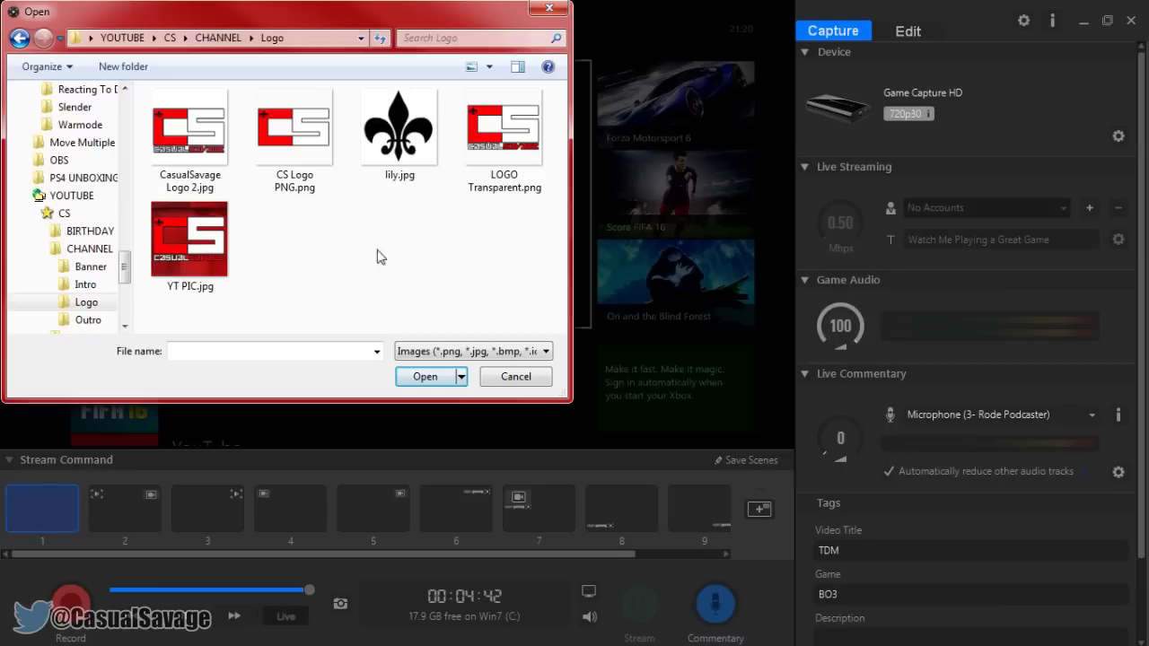
double_click(503, 184)
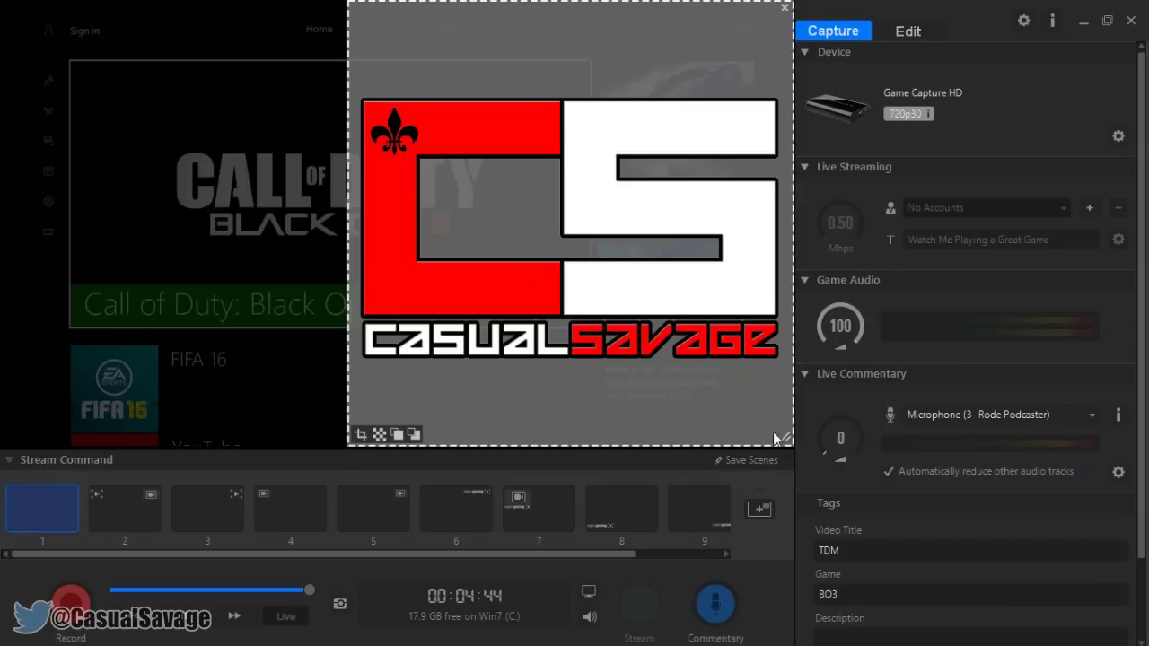
drag(783, 437, 770, 41)
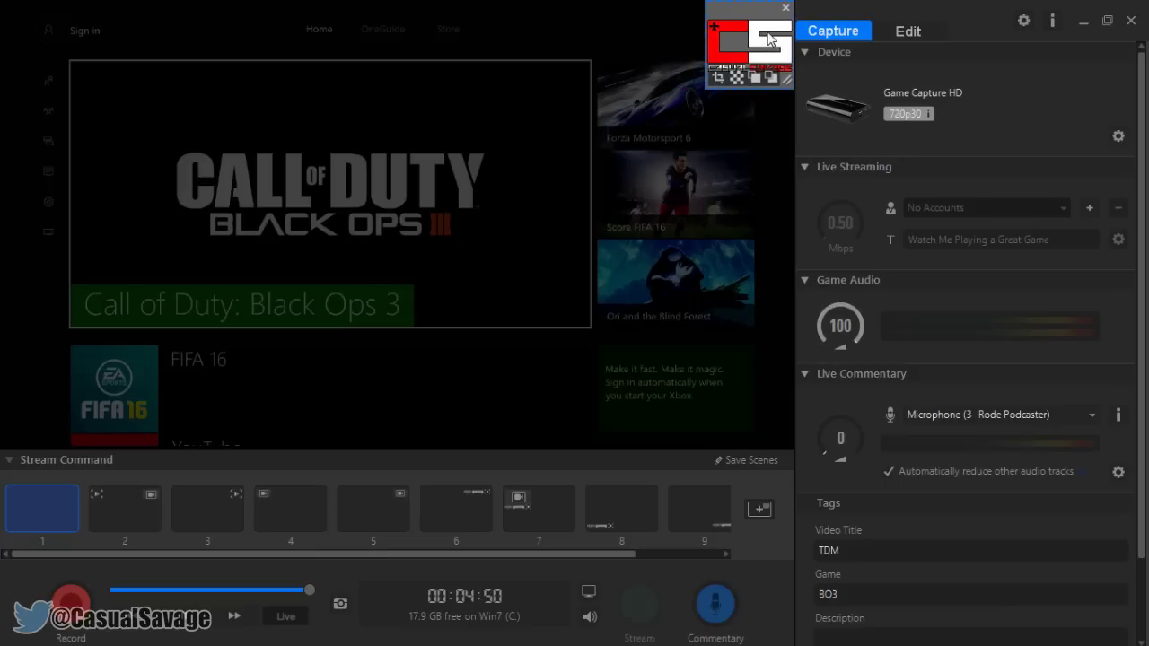
click(735, 79)
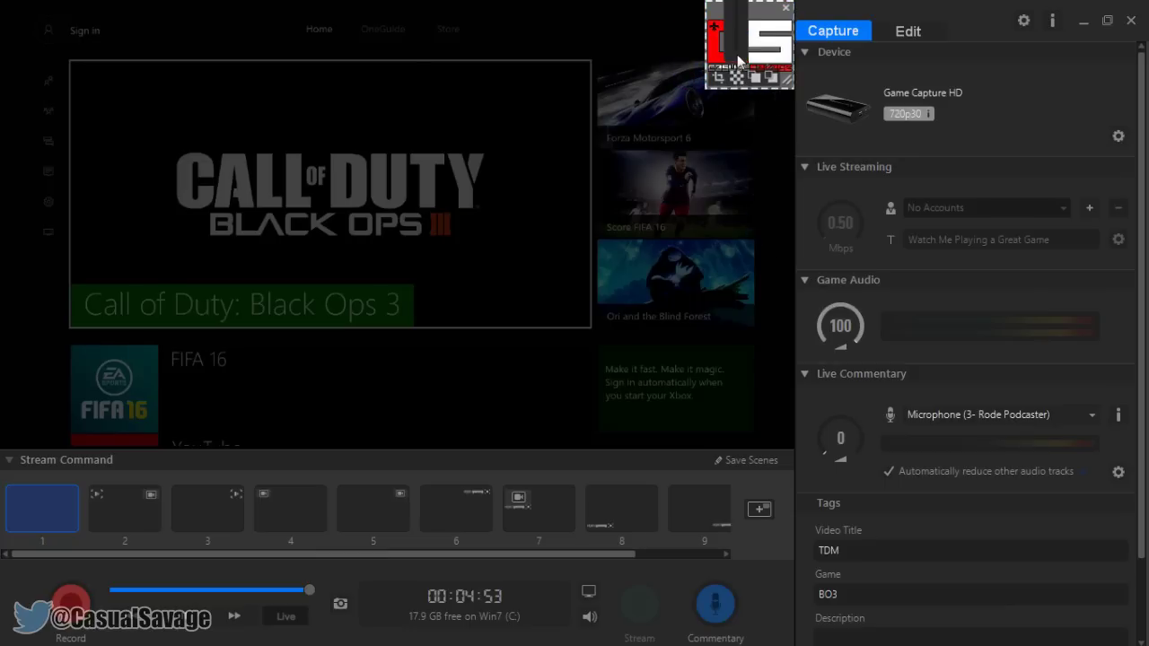
drag(756, 52, 718, 126)
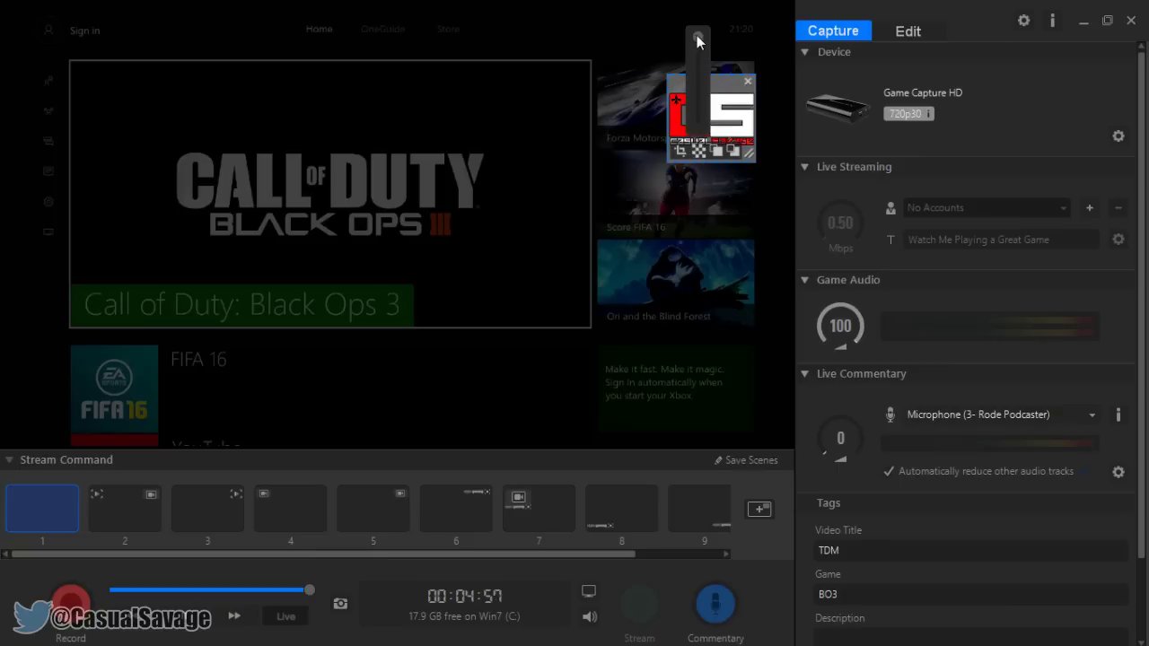
drag(697, 37, 767, 17)
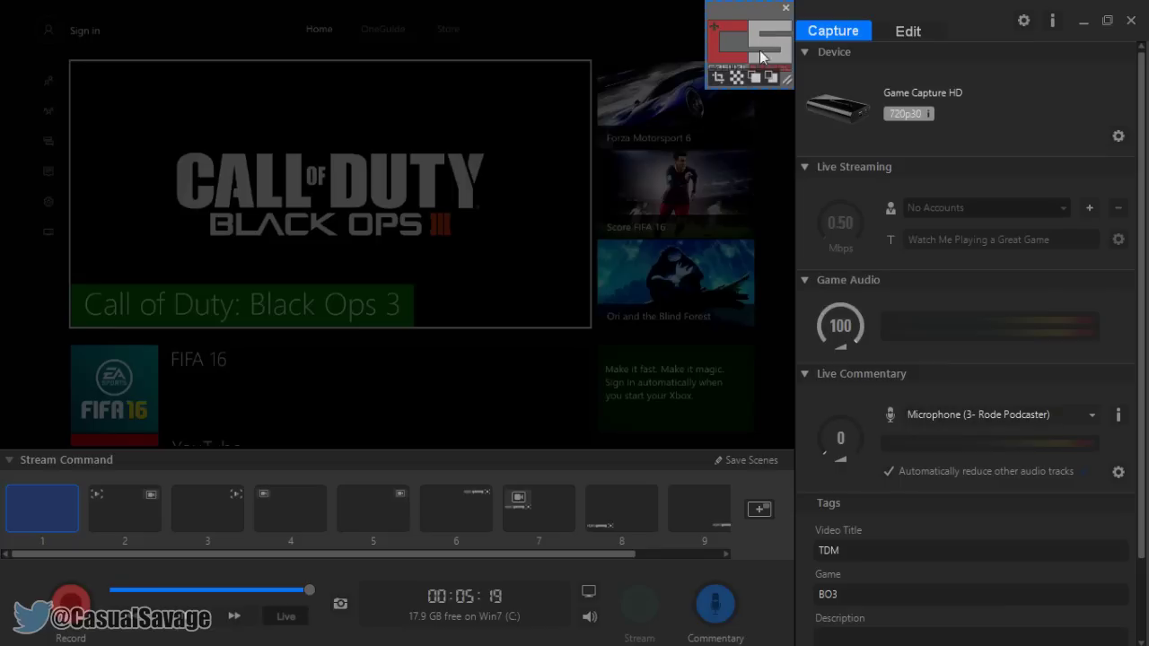
mouse_move(765, 57)
mouse_down()
mouse_move(573, 86)
mouse_move(744, 61)
mouse_up()
Crop the logo overlay's top and bottom edges and save the scenes.
click(718, 79)
drag(749, 87, 749, 77)
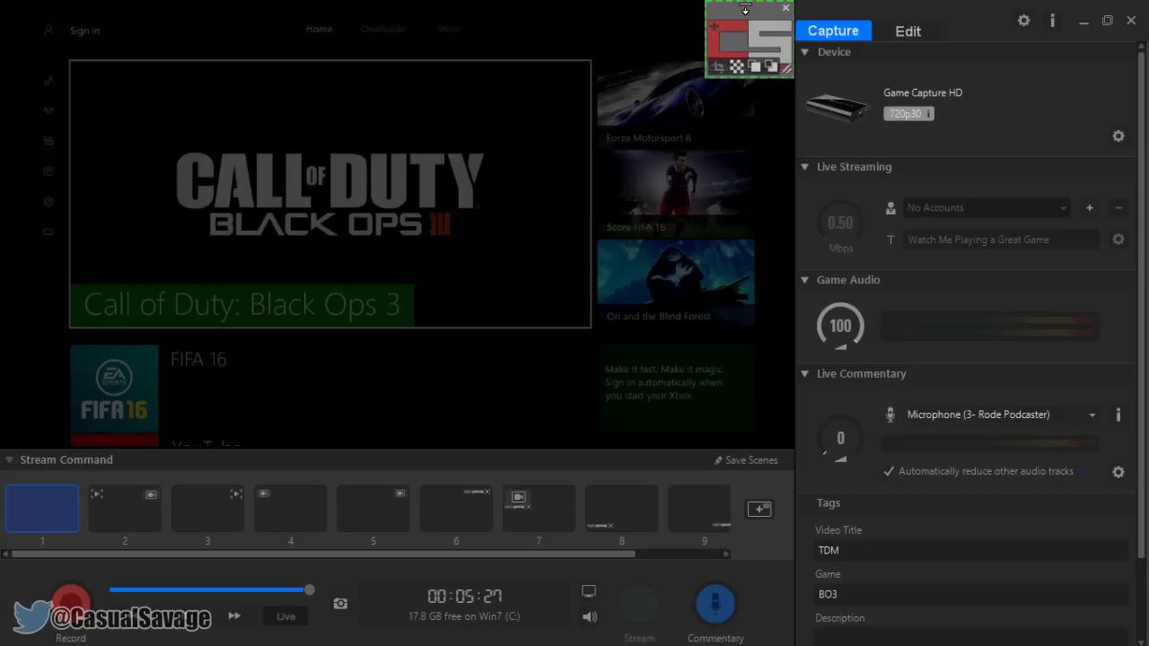
drag(741, 2, 744, 12)
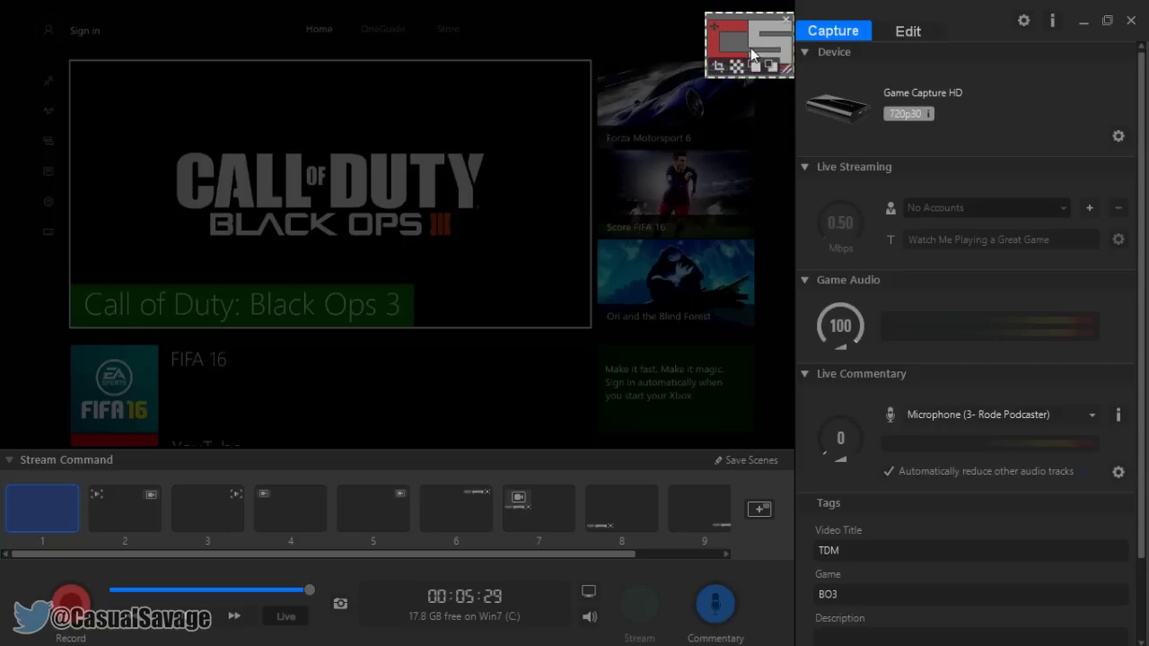
click(750, 47)
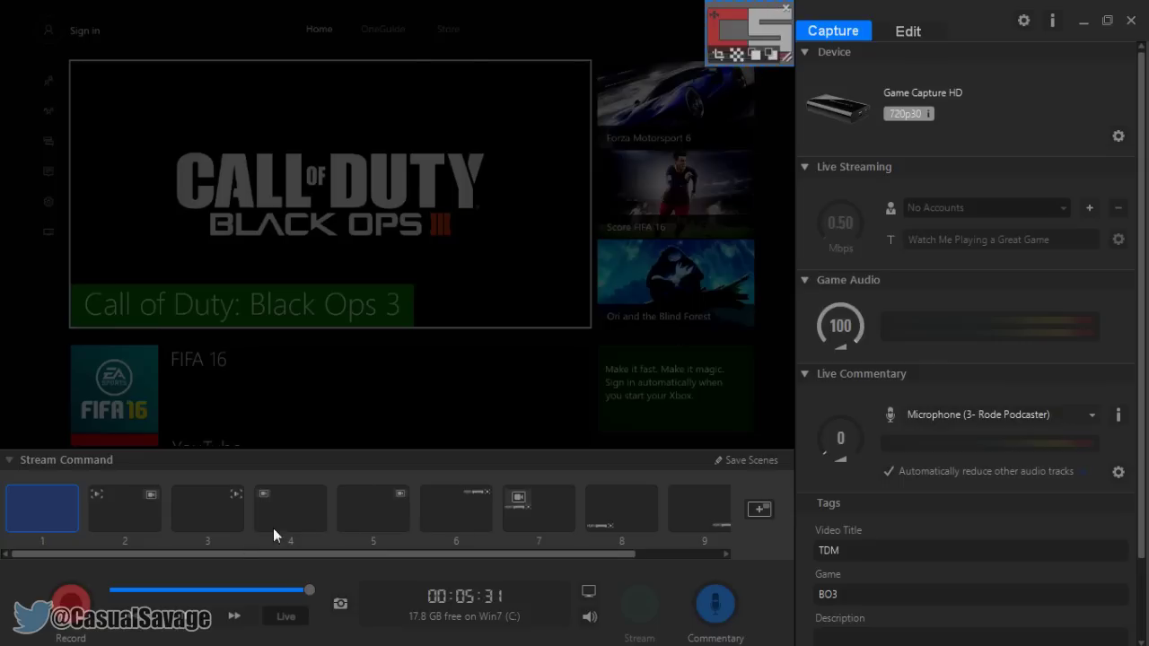
click(745, 461)
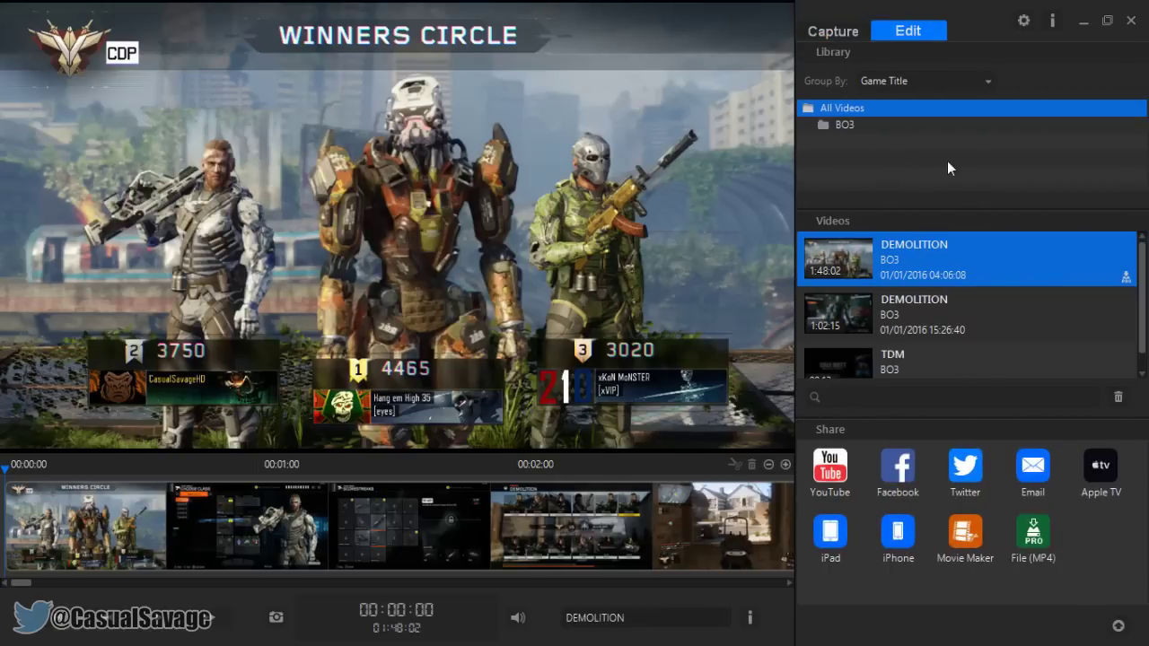
Filter the library to the BO3 folder, keep Game Title grouping, and cancel the Drag & Drop export prompt.
click(835, 125)
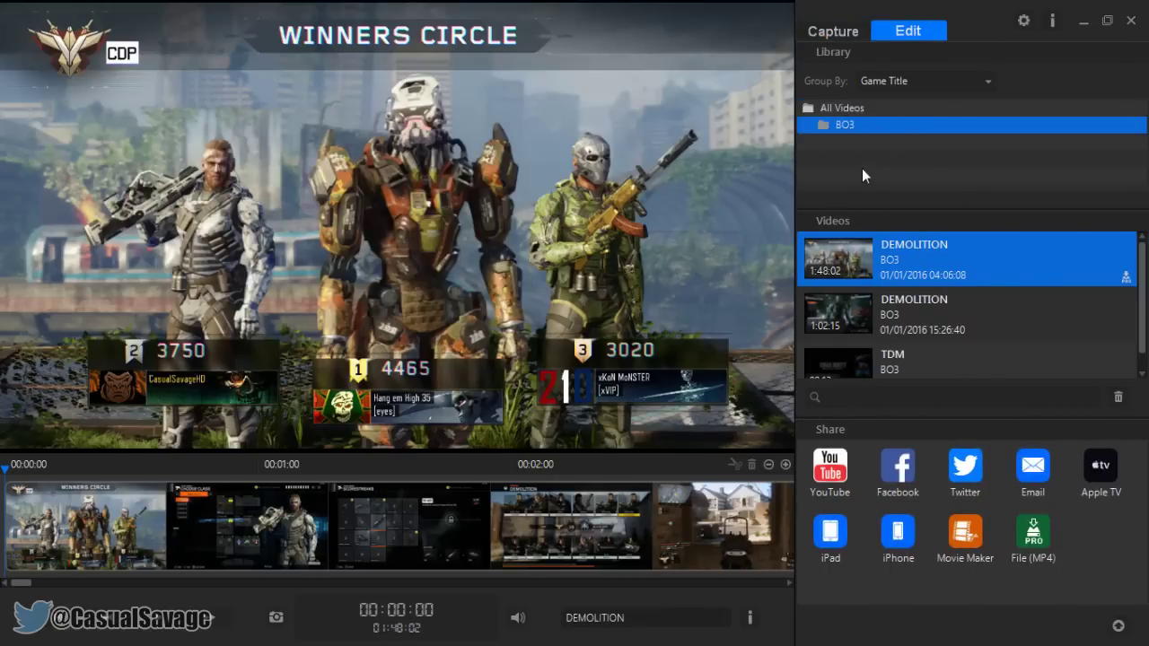
click(847, 108)
click(930, 83)
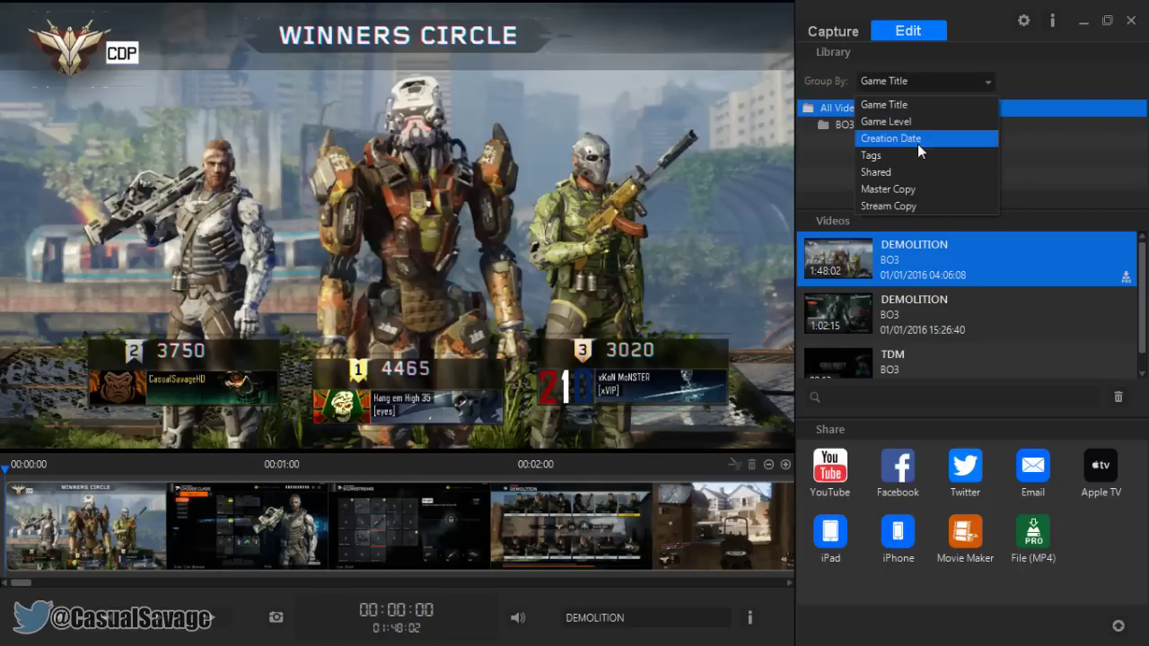
click(886, 106)
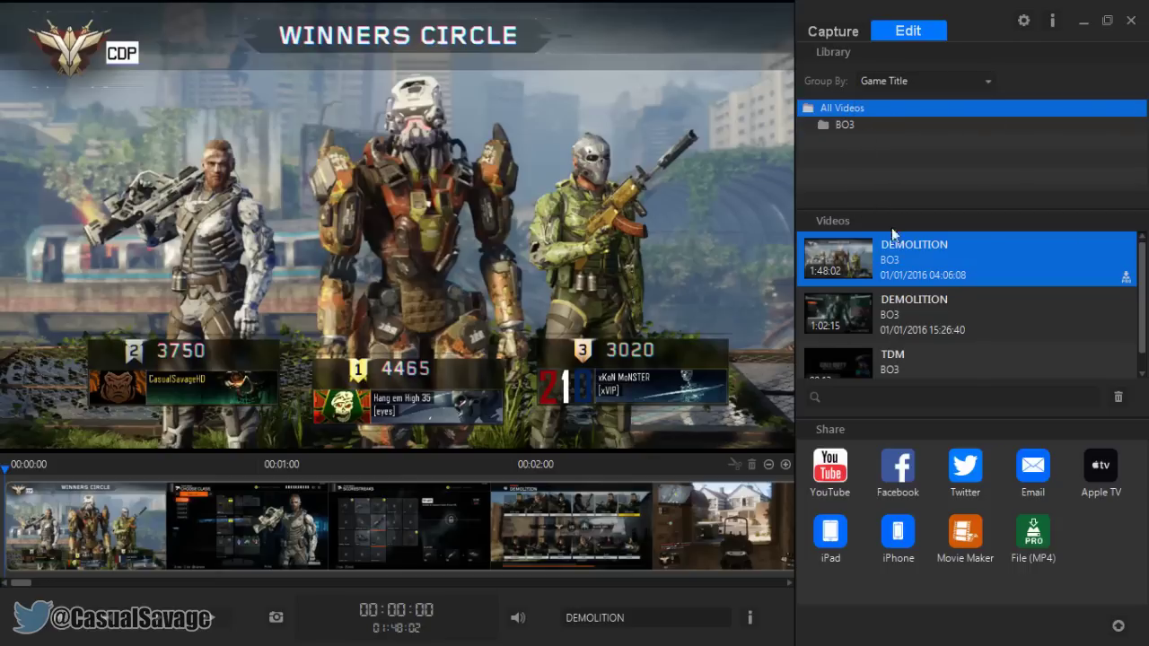
drag(892, 238, 1029, 321)
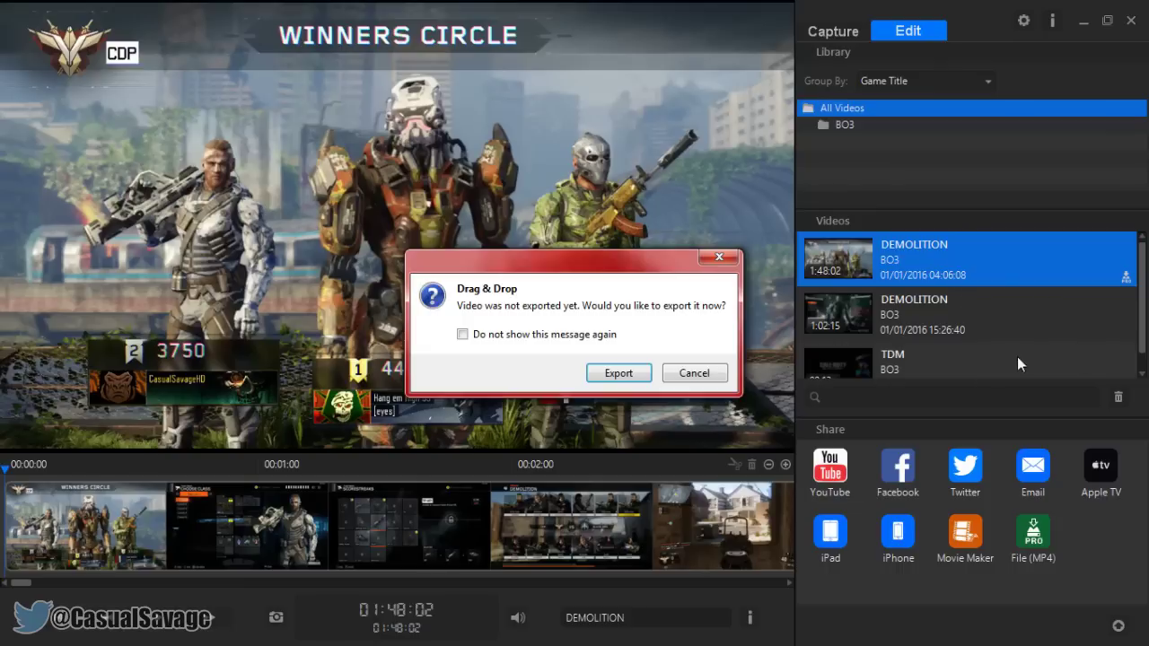
click(693, 372)
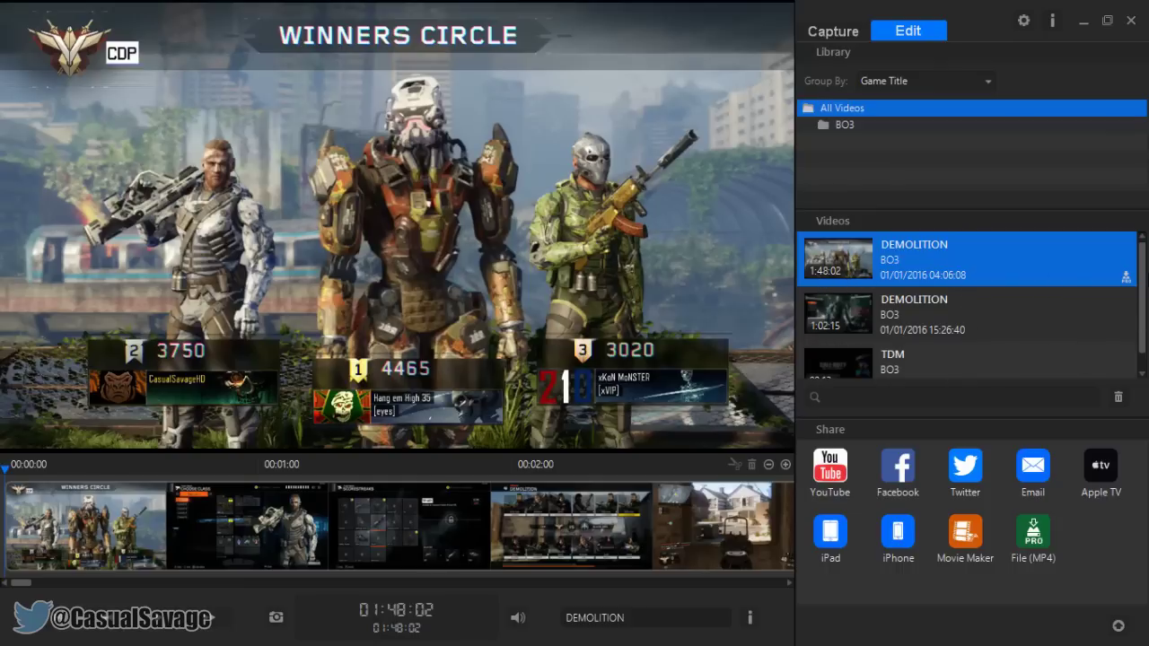
Load the 13-second TDM video from the Videos list into the editor timeline.
drag(1143, 303, 1142, 325)
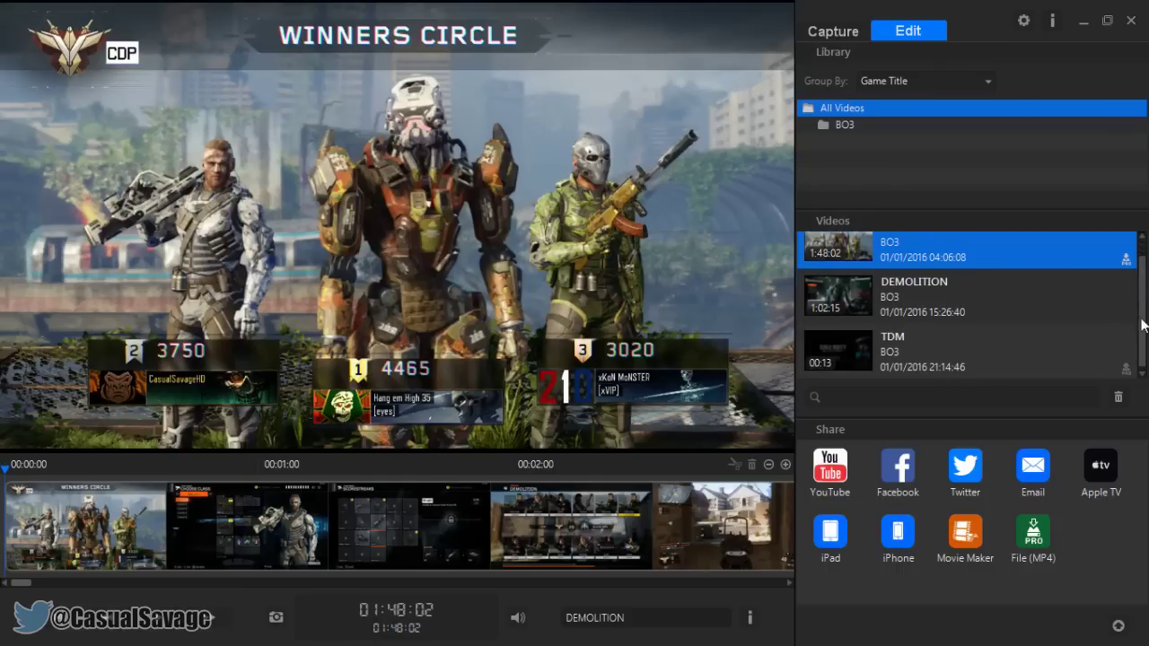
click(837, 350)
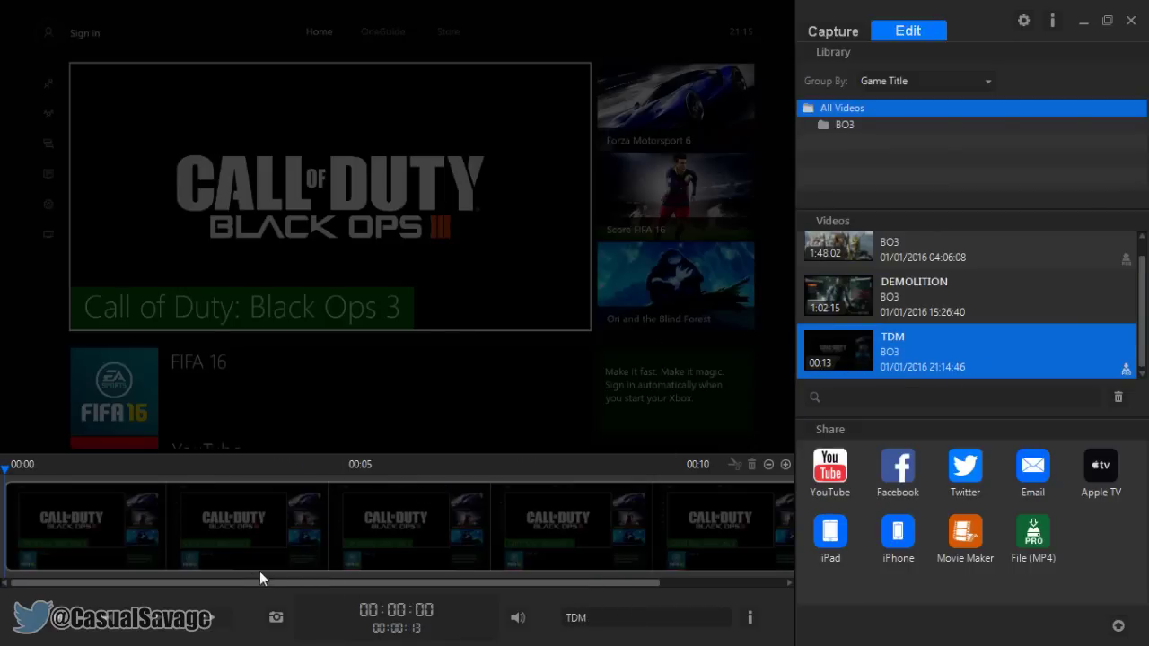
drag(255, 581, 449, 583)
scroll(748, 563, left, 3)
Split the TDM clip on the timeline at 00:02 and 00:08.
click(115, 525)
click(220, 526)
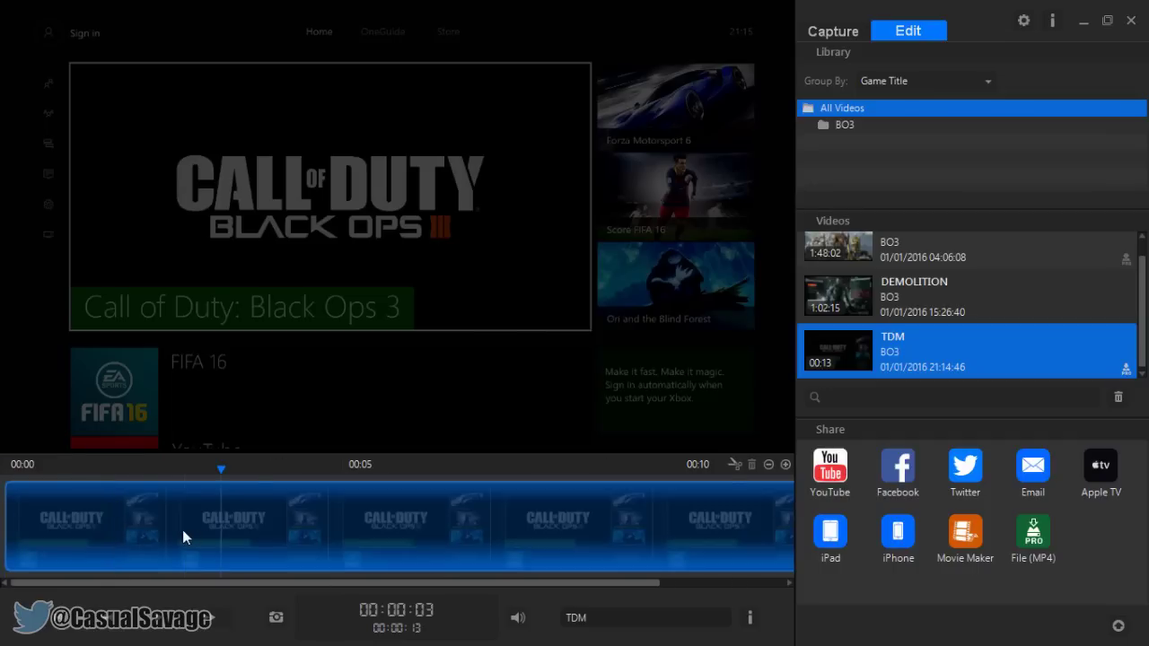
key(Home)
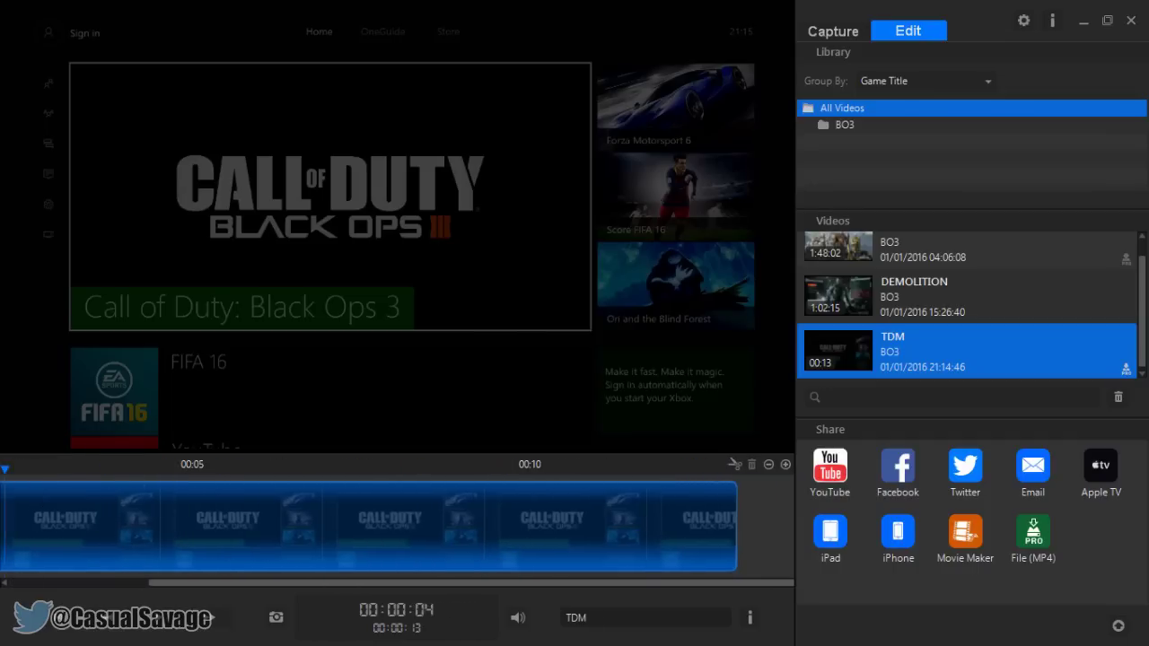
click(149, 521)
click(167, 519)
click(185, 520)
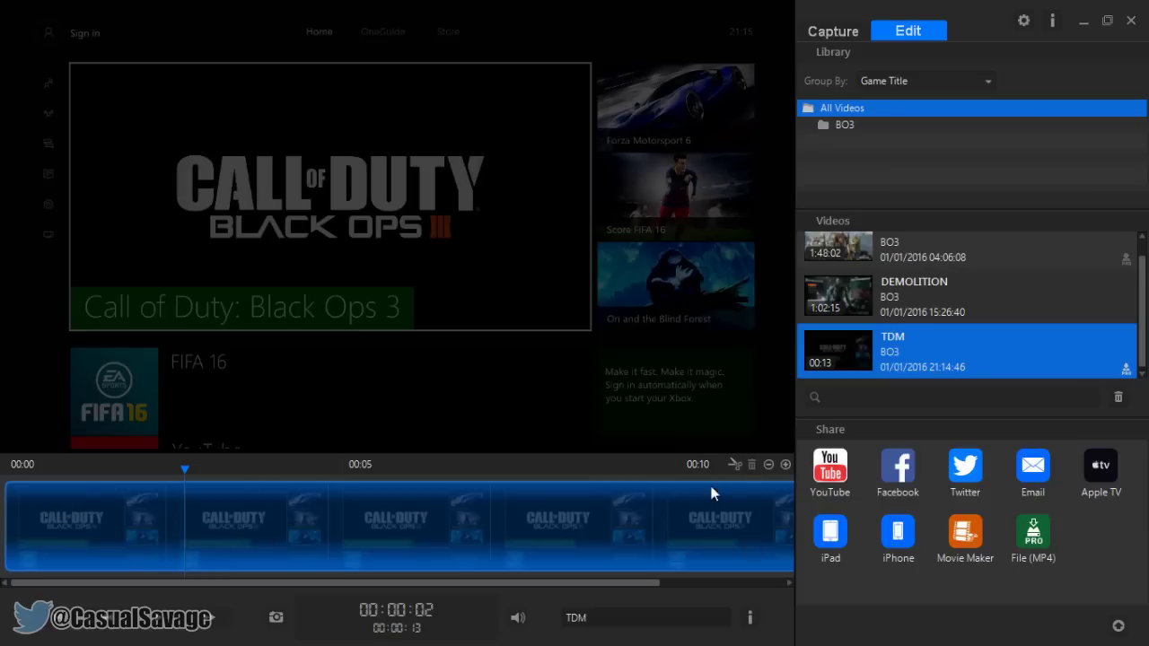
click(732, 466)
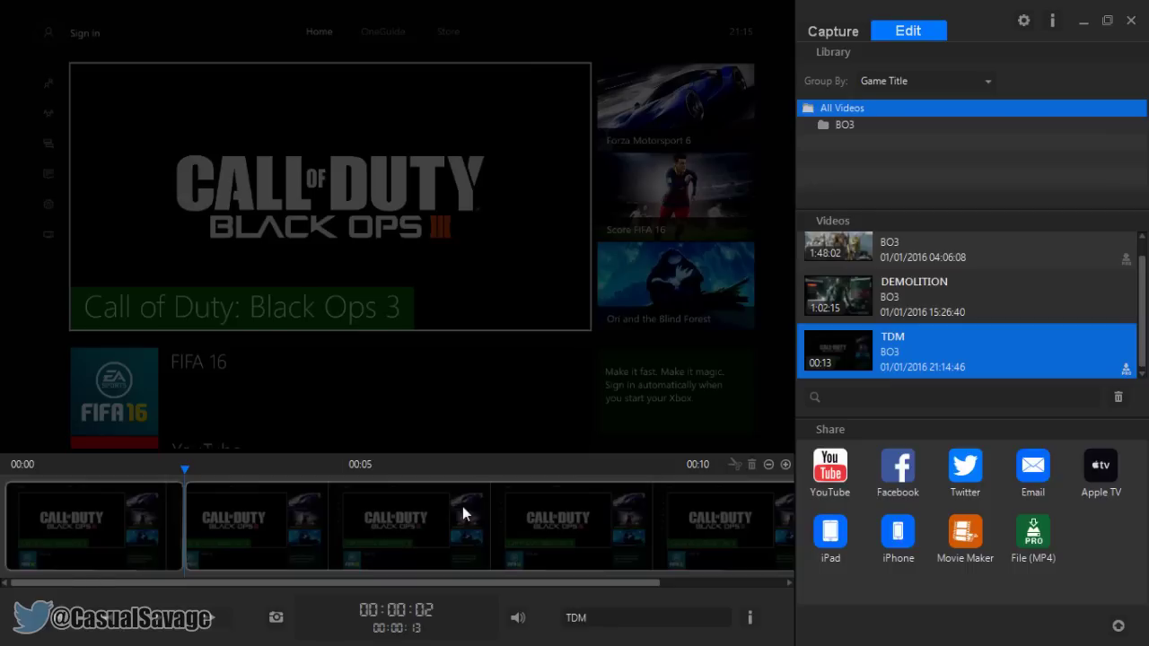
click(546, 525)
click(733, 466)
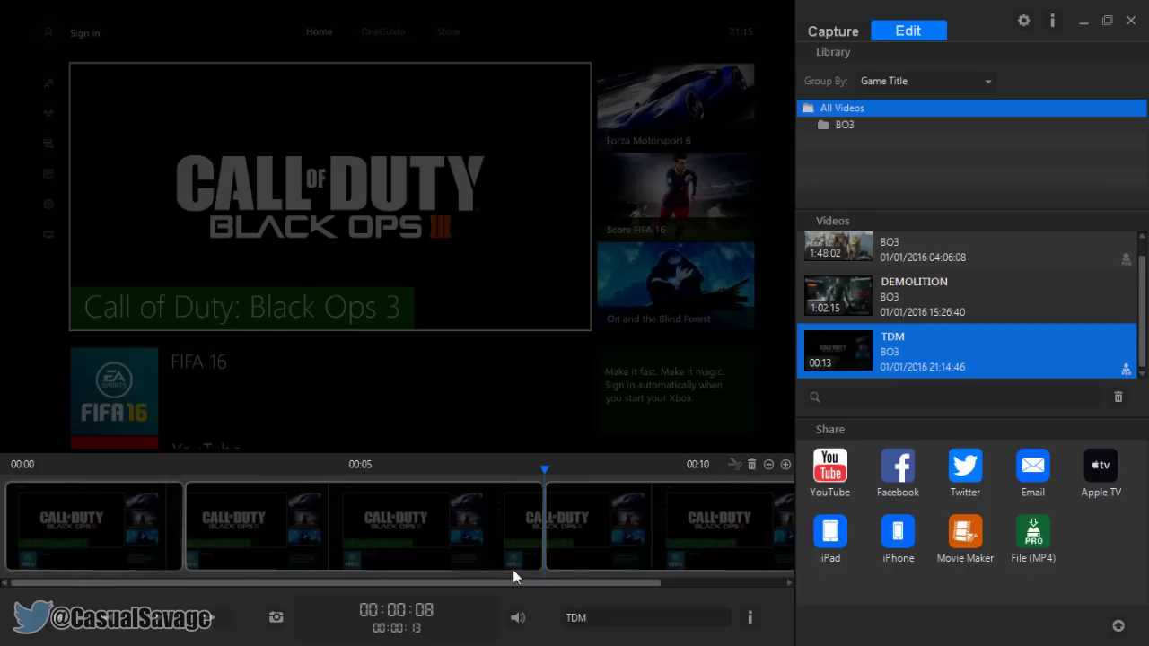
Delete the segments before 00:02 and after 00:08, leaving a 5-second clip.
click(654, 521)
click(755, 466)
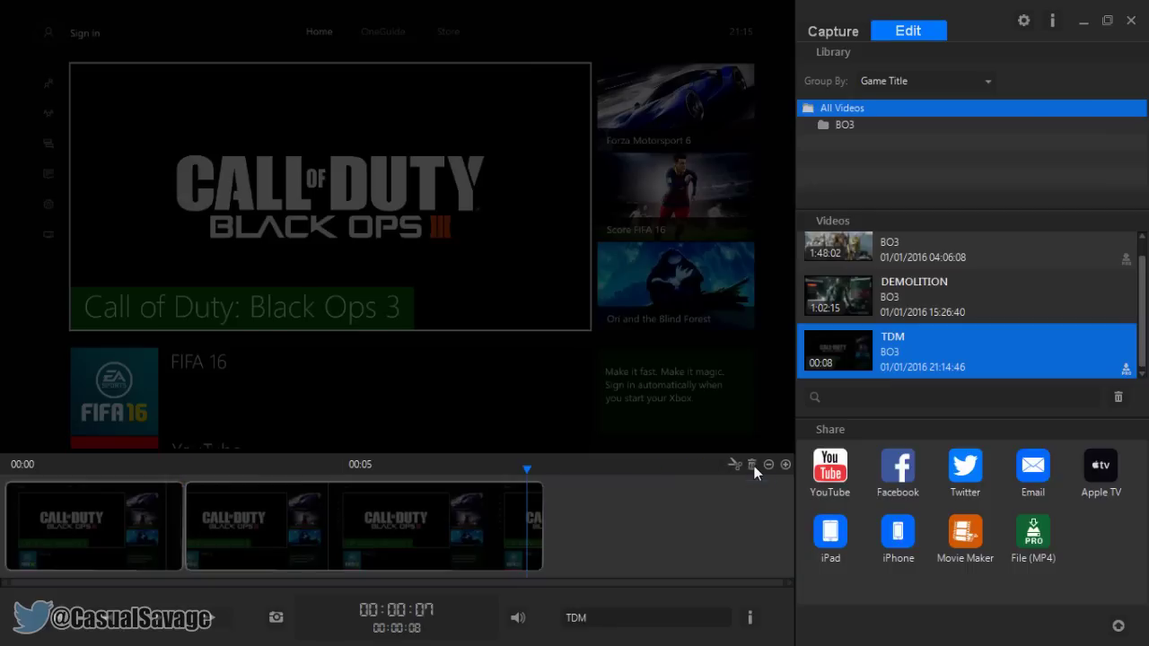
click(85, 490)
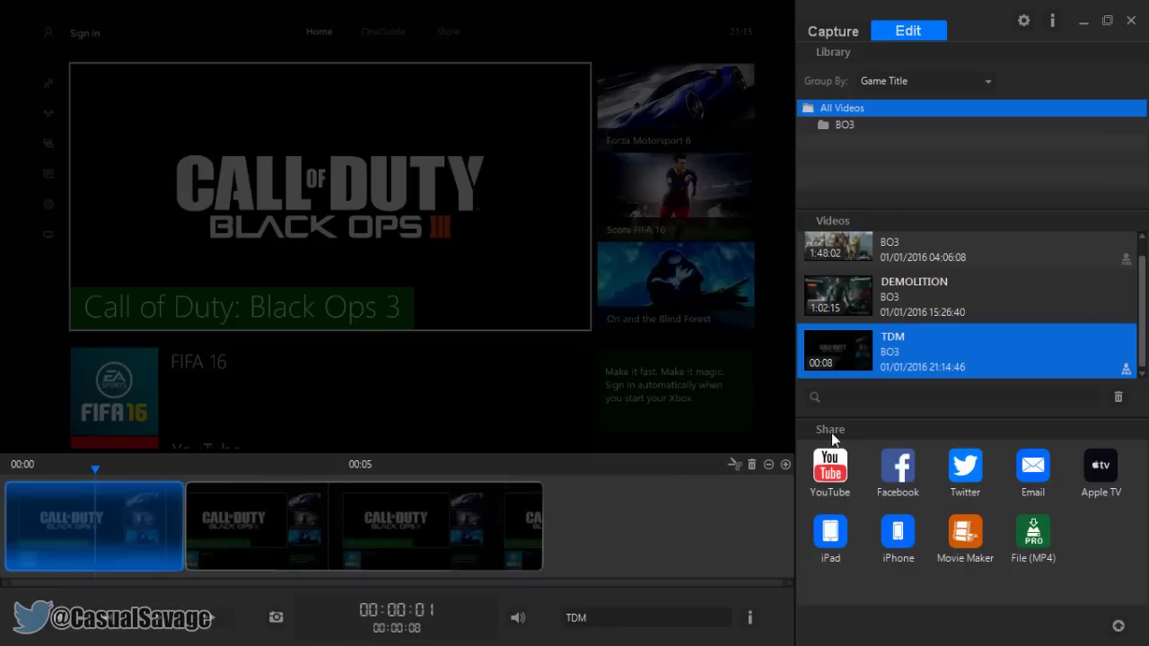
click(752, 466)
click(352, 538)
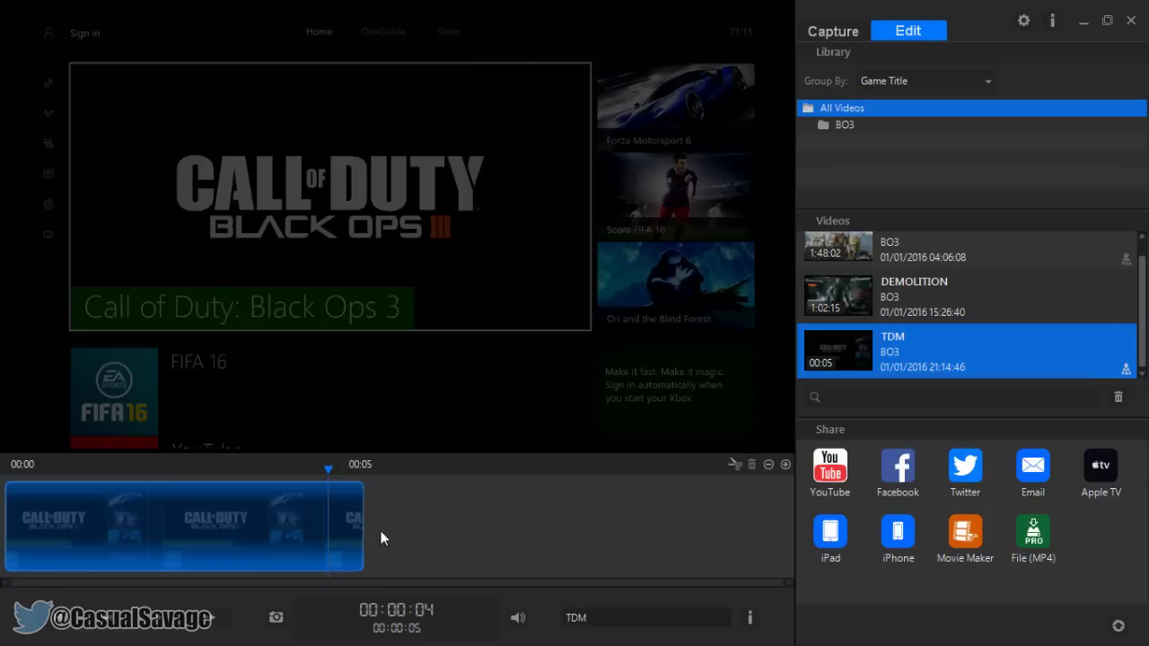
click(350, 525)
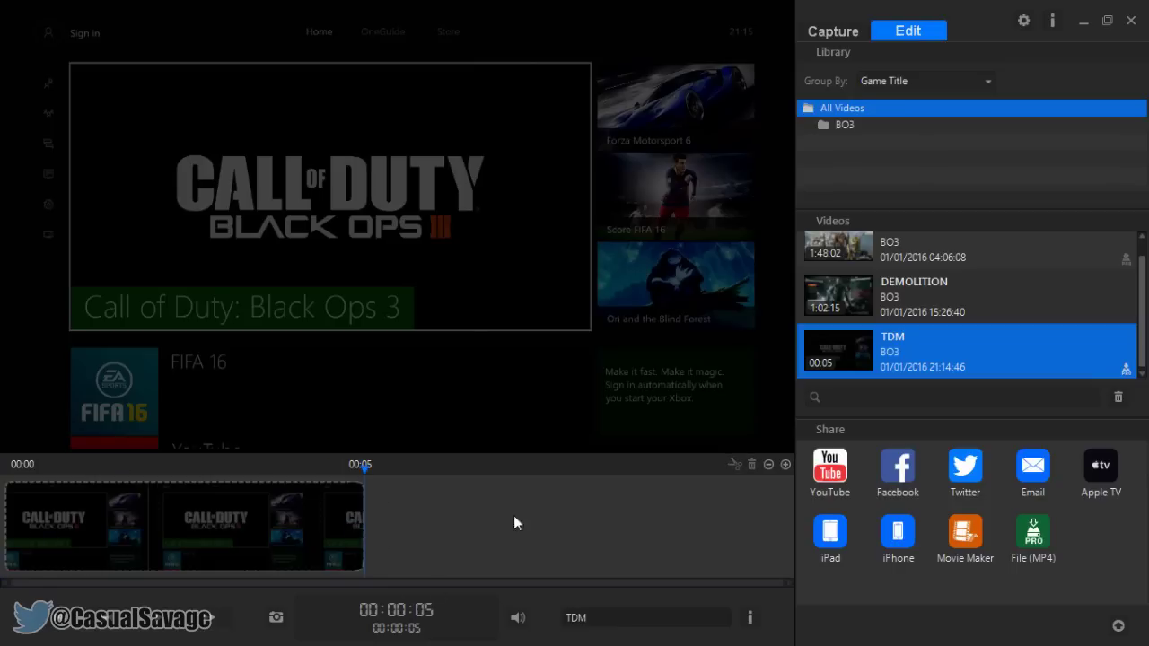
Reveal the TDM file in its folder, then permanently delete the 5-second TDM clip from the library.
click(1127, 372)
click(1118, 400)
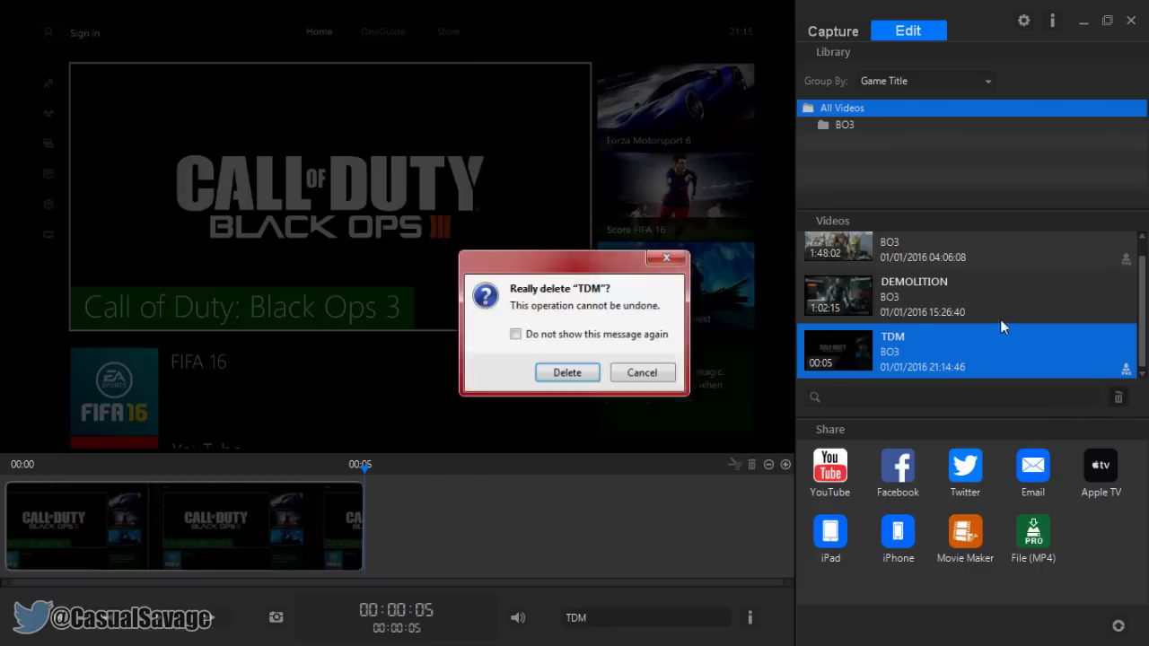
click(566, 373)
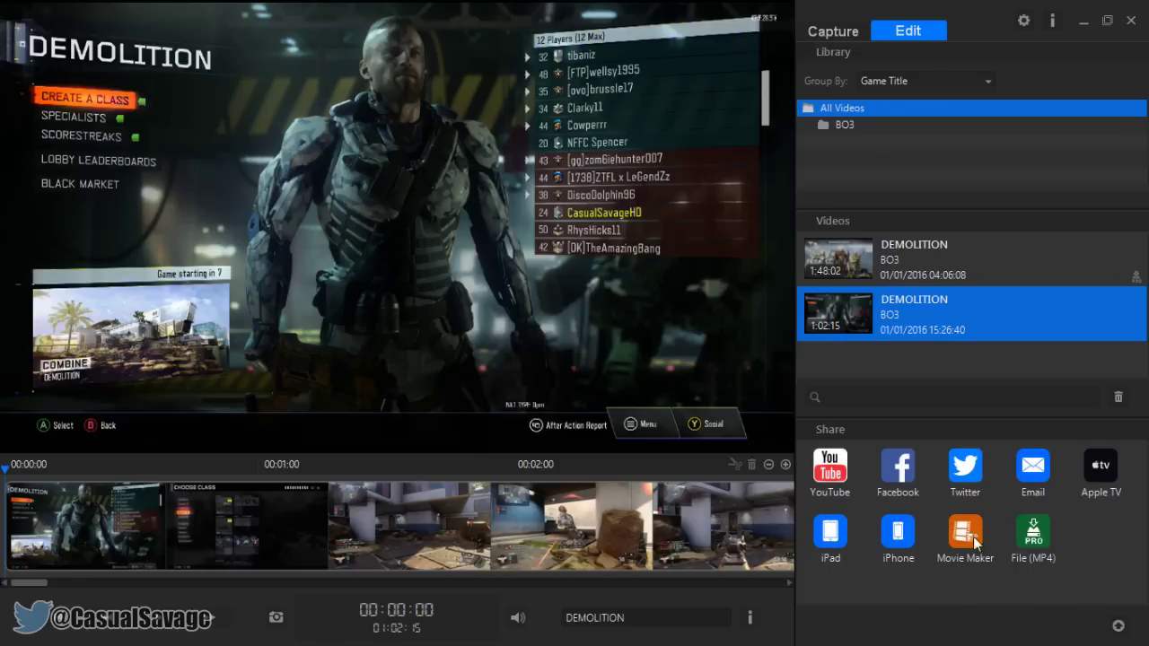
Review the queued shares, clear every entry from the share queue, and close it.
click(1118, 625)
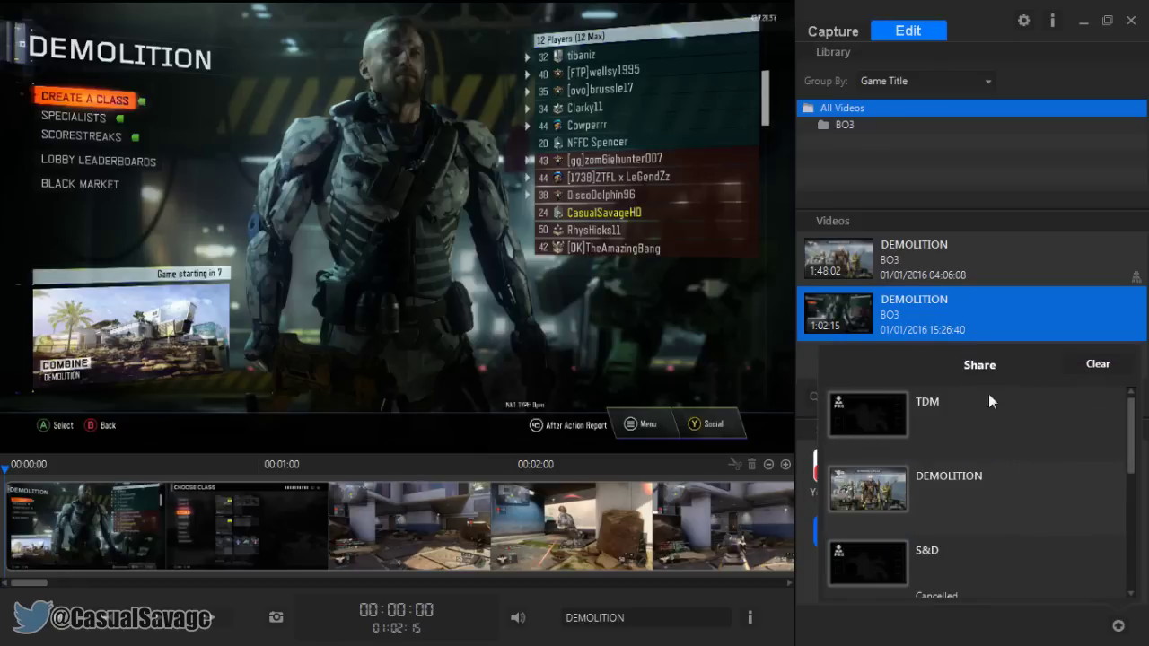
scroll(1129, 444, down, 3)
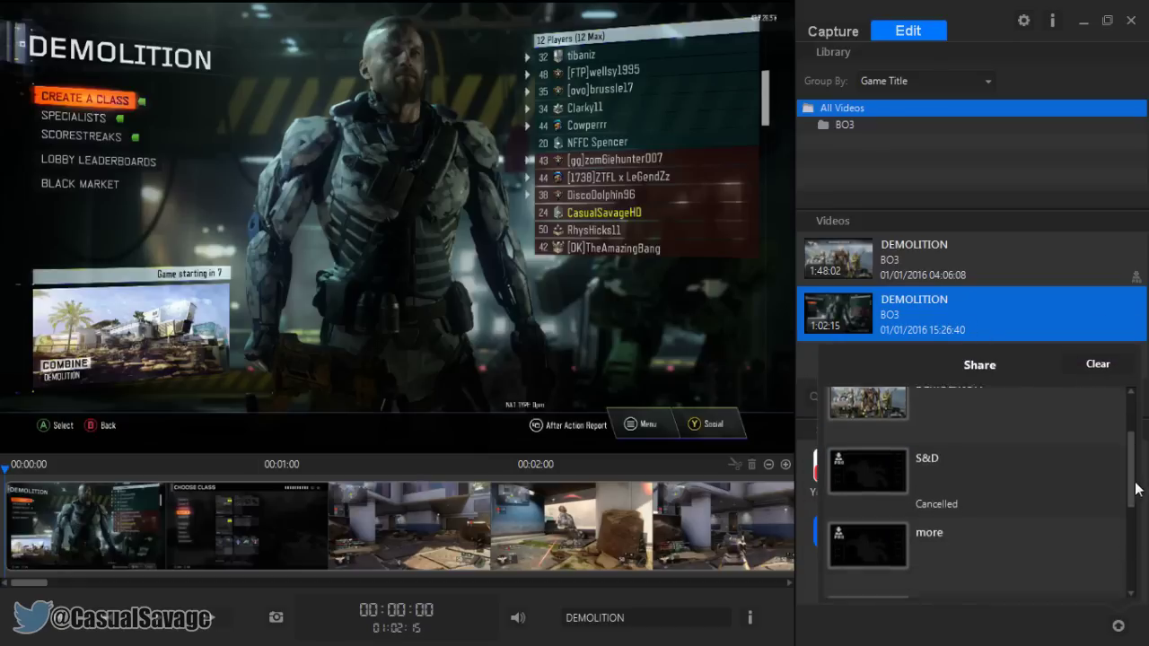
scroll(1110, 402, up, 3)
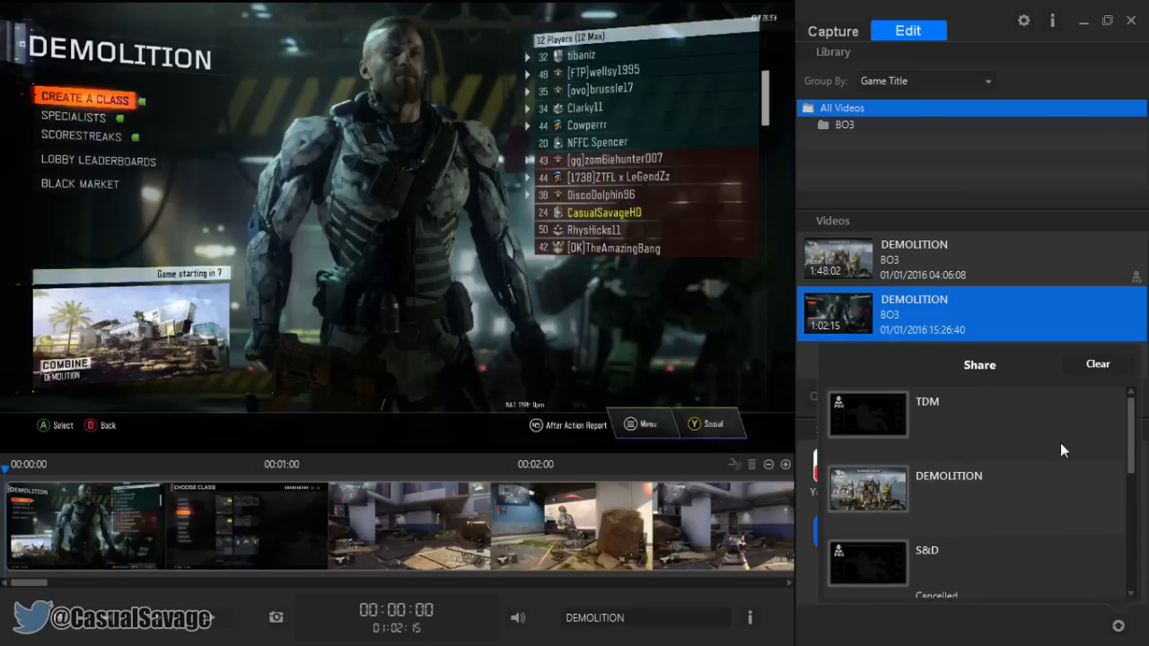
click(1118, 626)
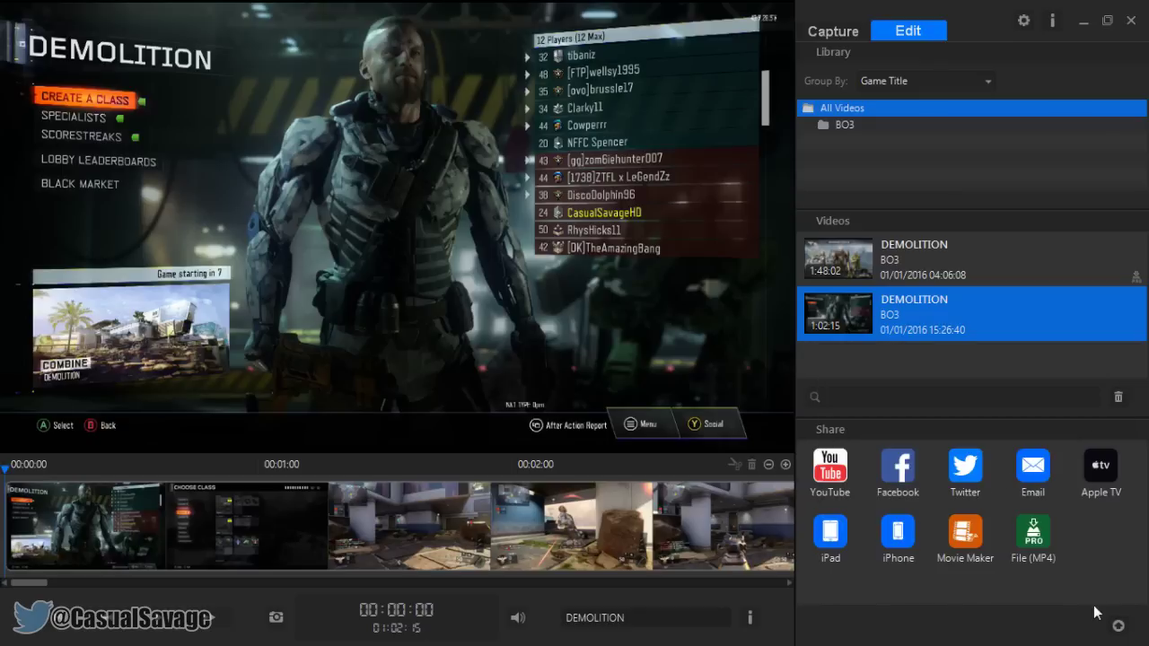
click(1119, 627)
scroll(991, 466, down, 5)
scroll(1007, 461, down, 1)
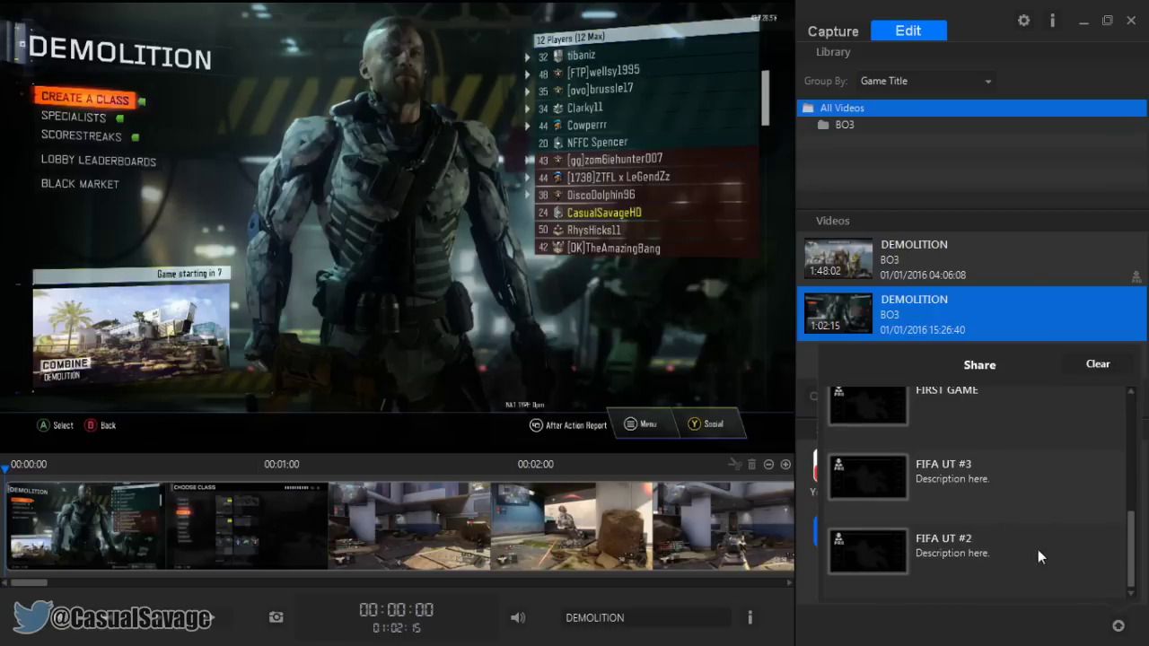
drag(1129, 546, 1074, 390)
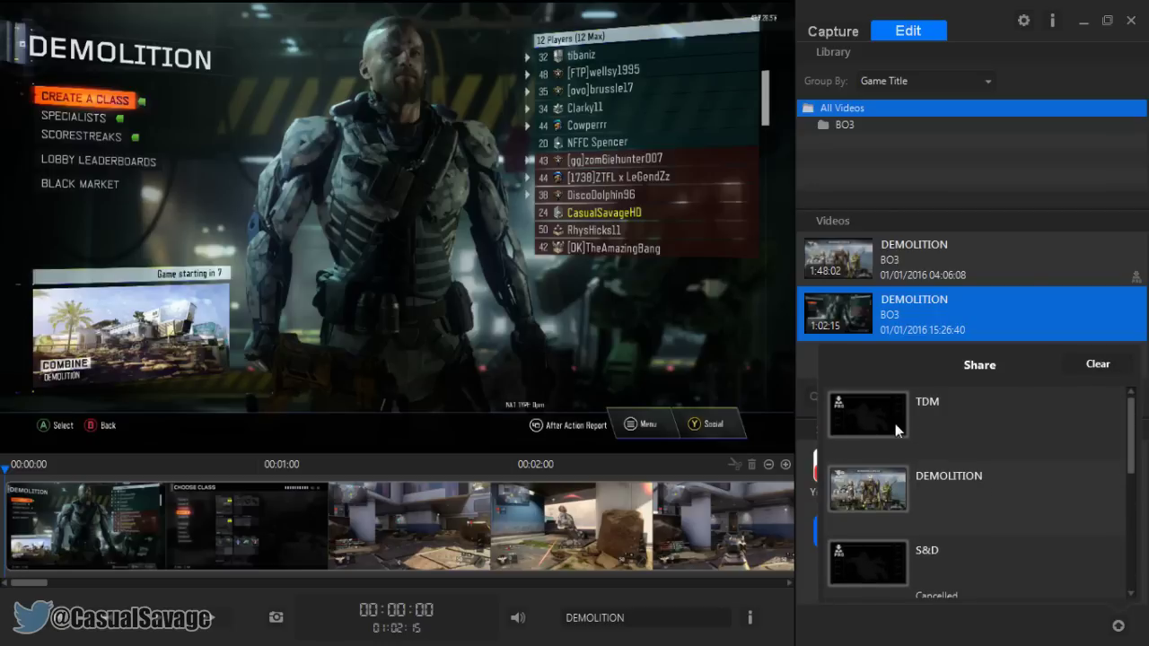
click(1120, 368)
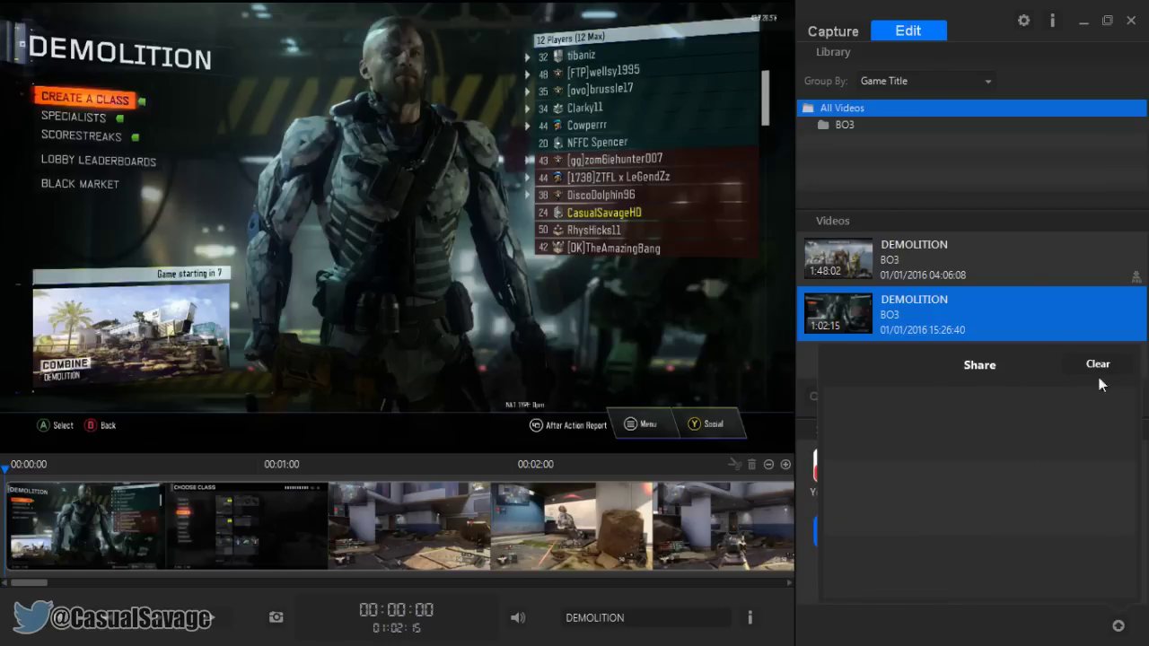
click(1118, 621)
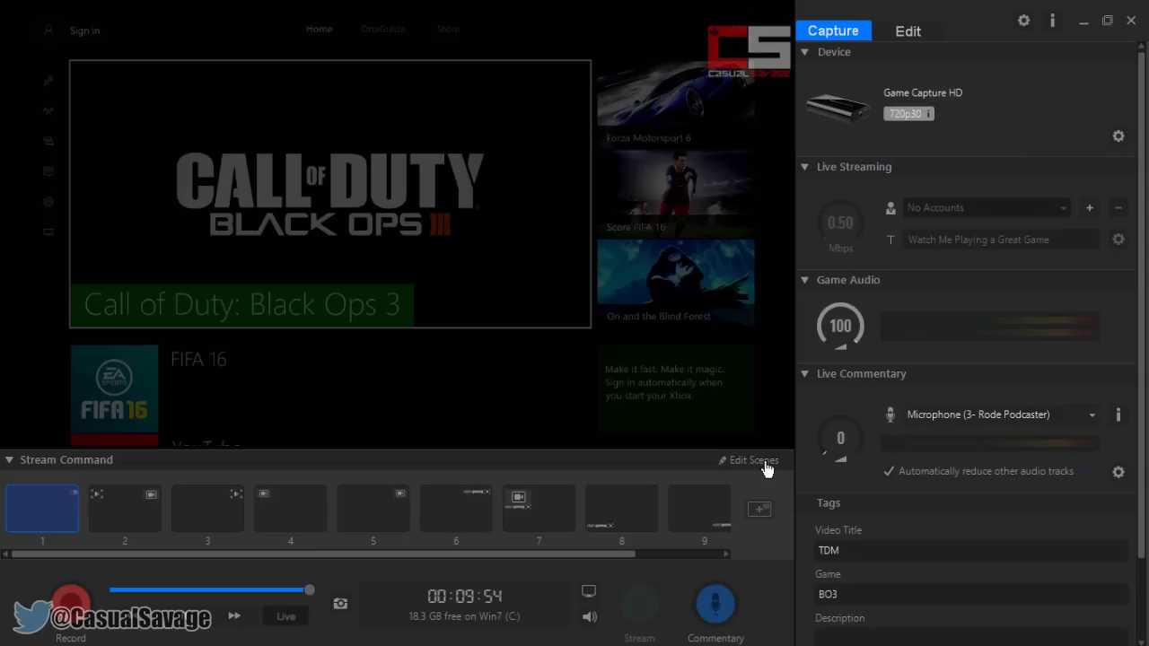
Remove the play-icon overlay from scene 2 in the scene editor.
click(763, 462)
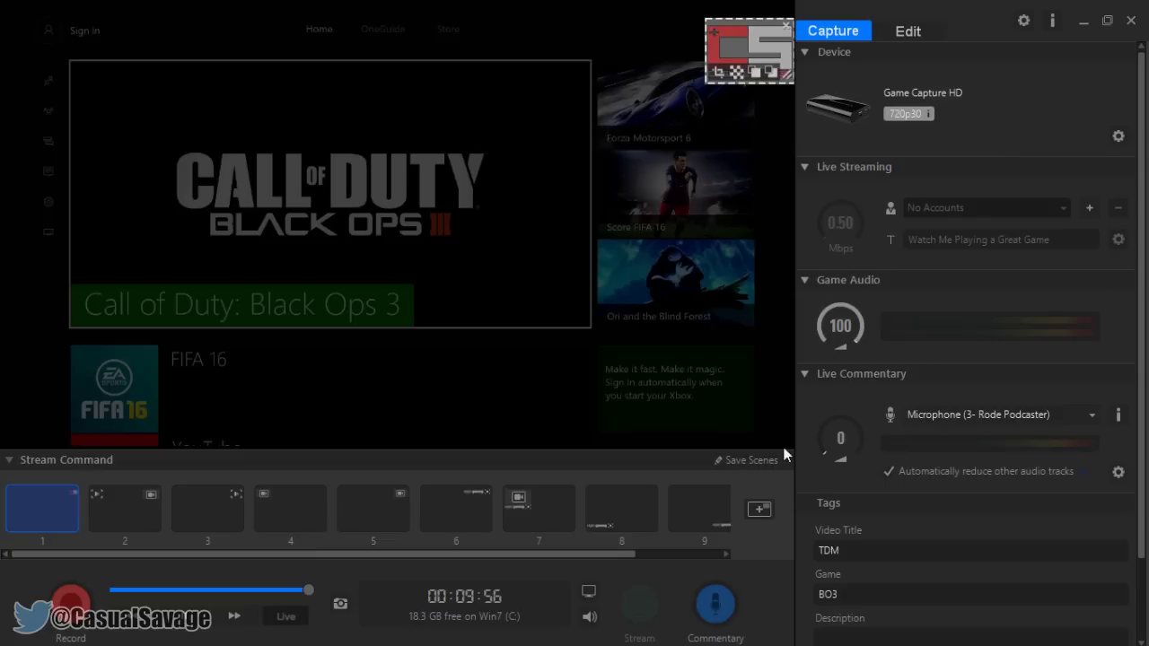
click(138, 507)
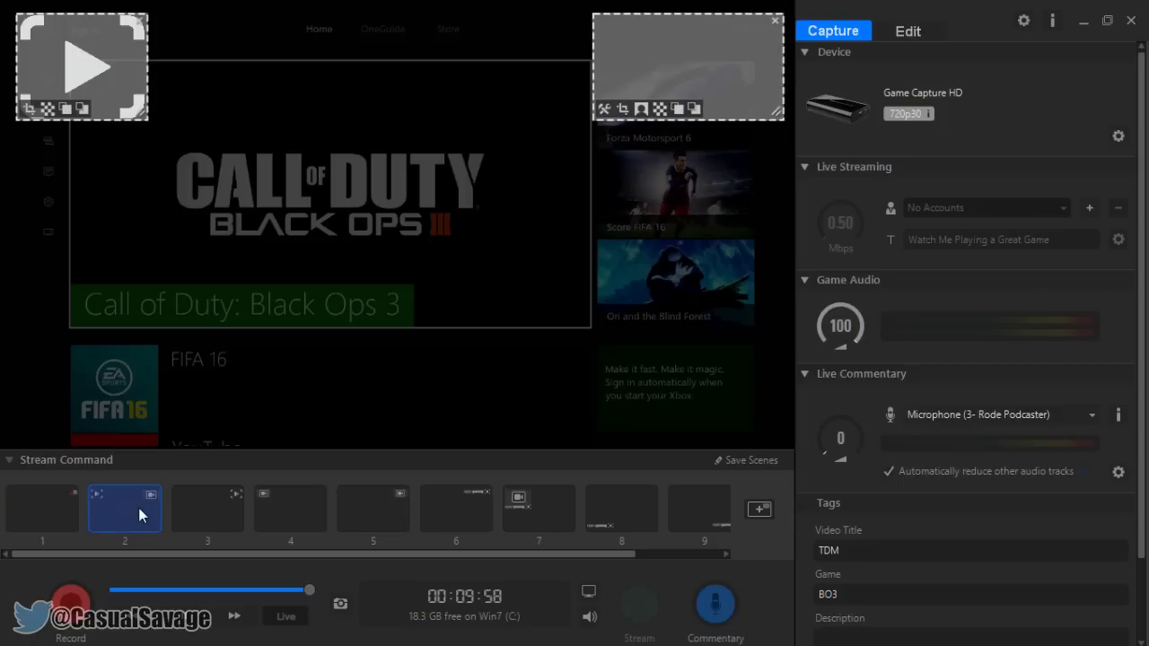
drag(120, 90, 303, 194)
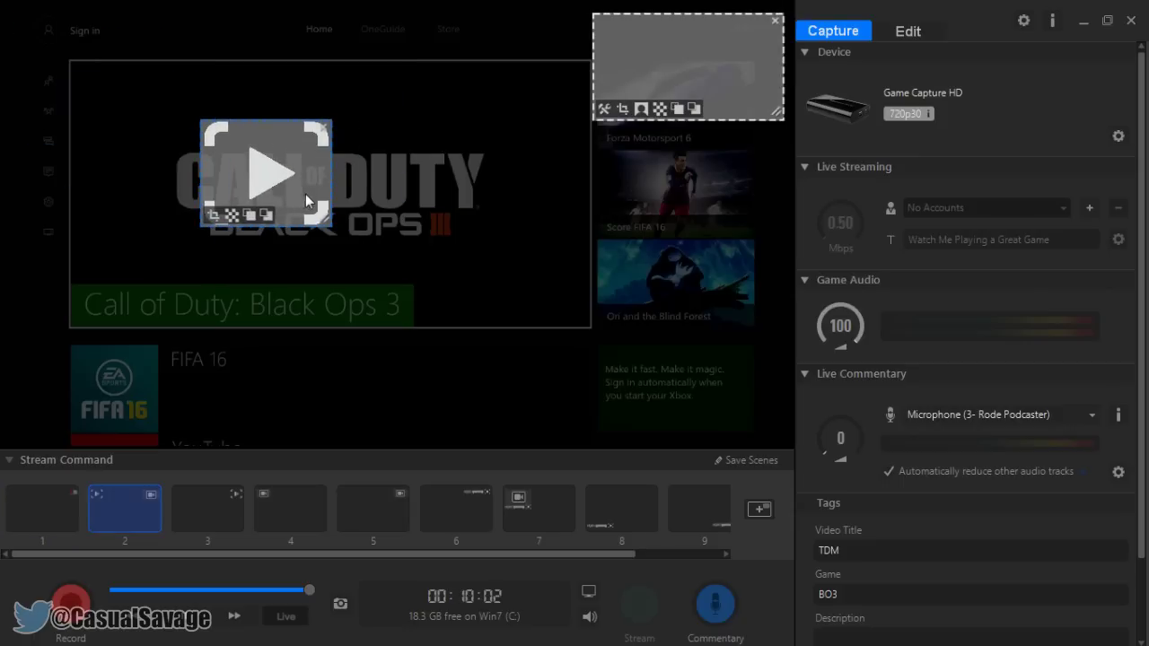
click(324, 132)
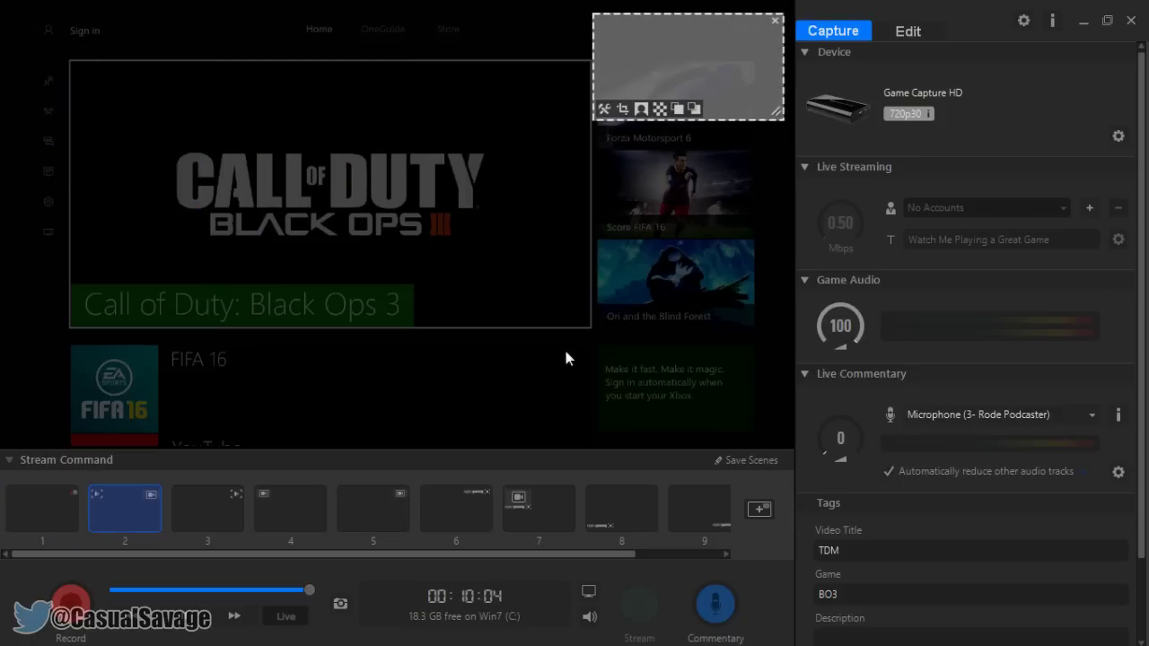
Add the Facecam.png image to scene 2 and save the scenes.
click(761, 510)
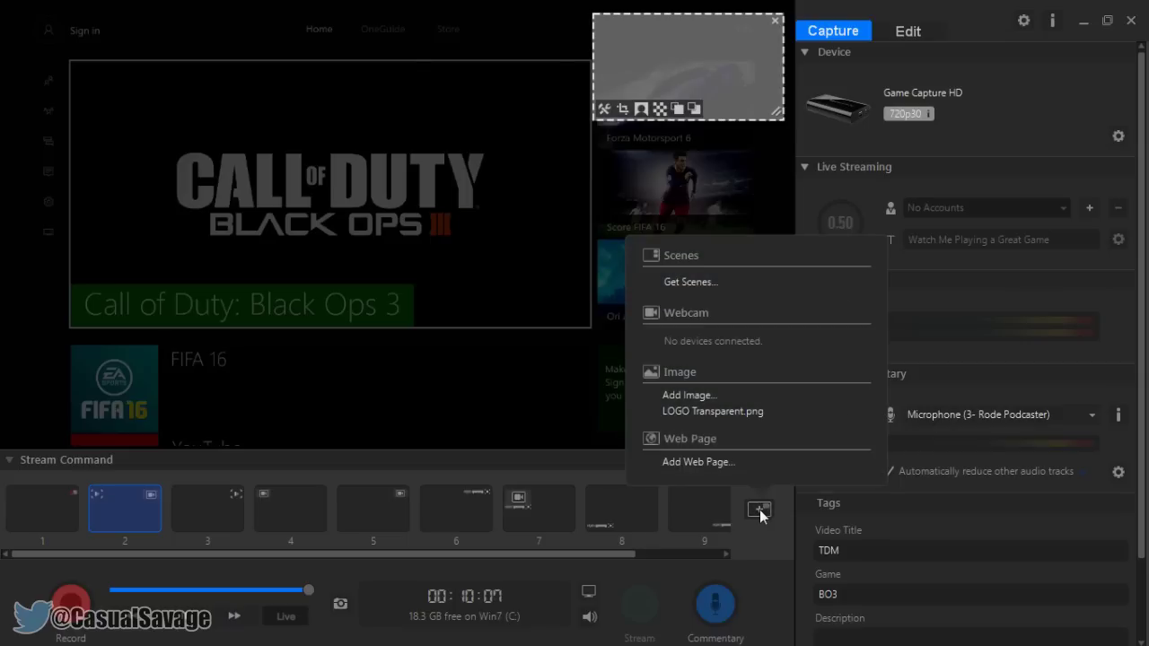
click(689, 396)
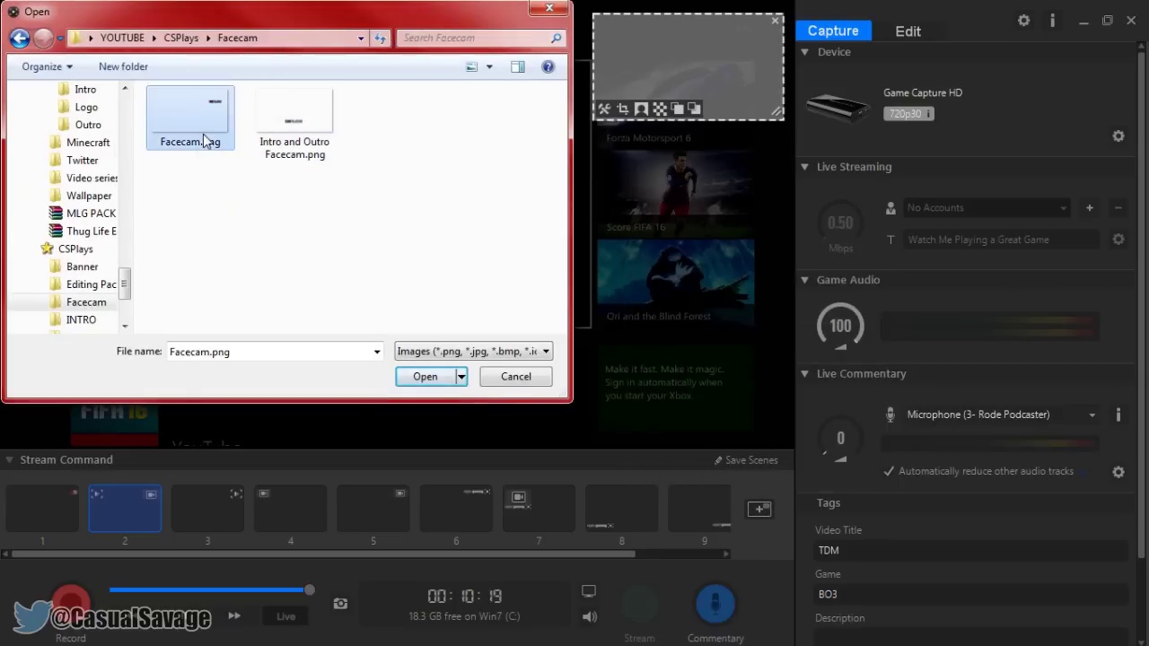
double_click(205, 142)
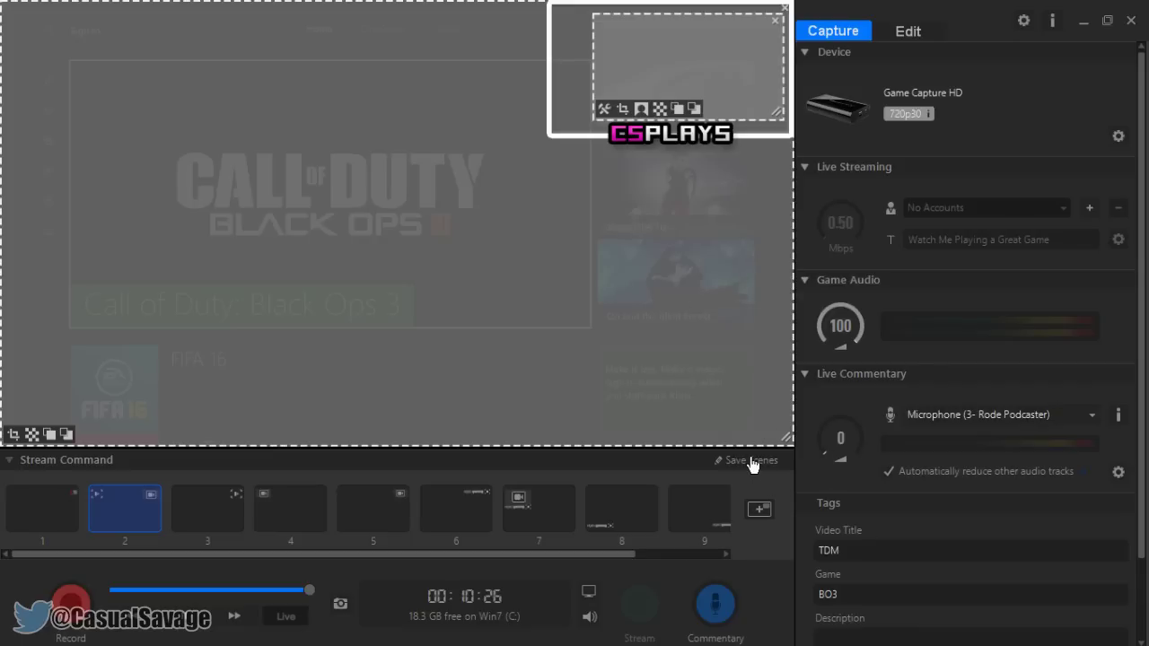
click(752, 461)
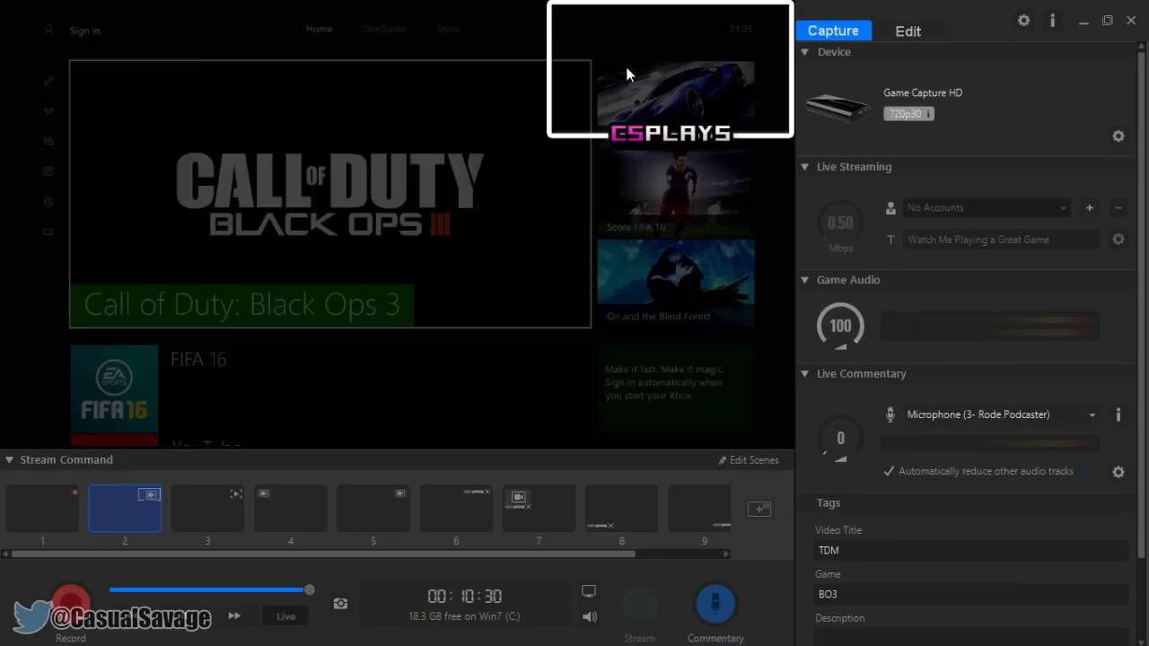
click(243, 510)
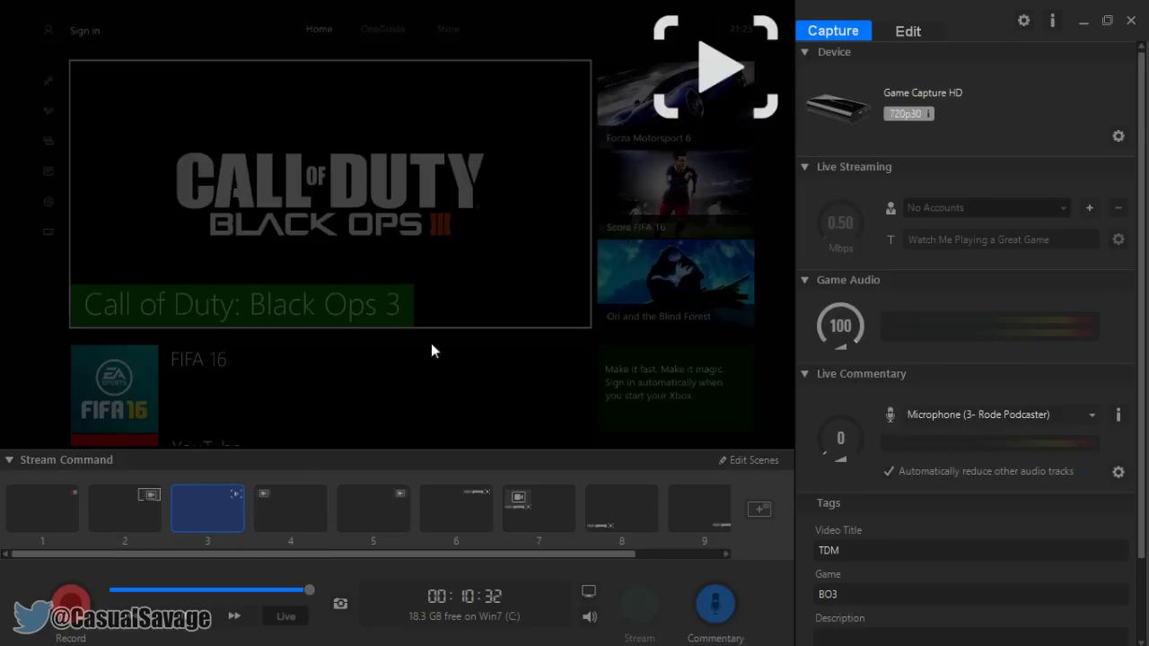
click(123, 524)
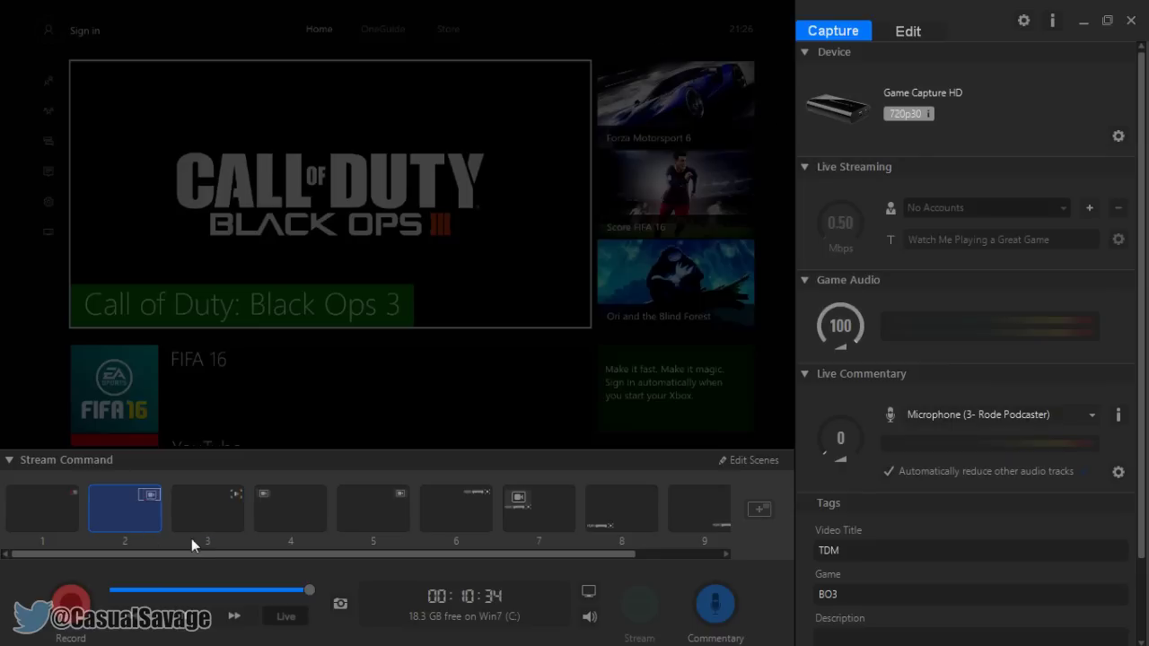
click(61, 517)
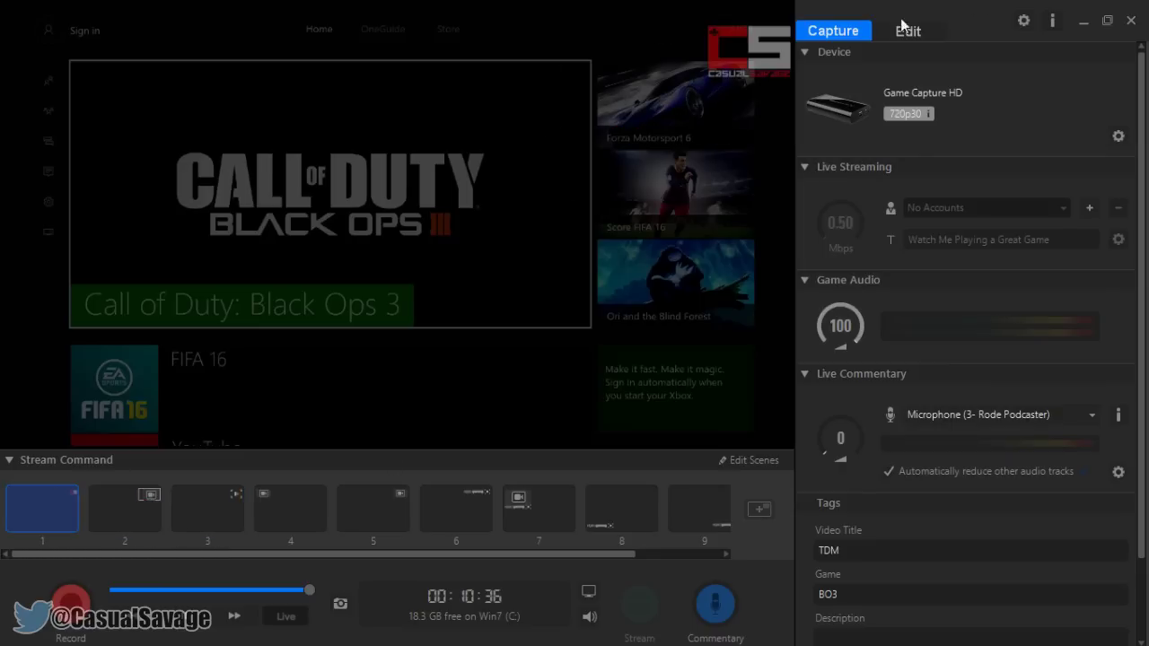
click(151, 506)
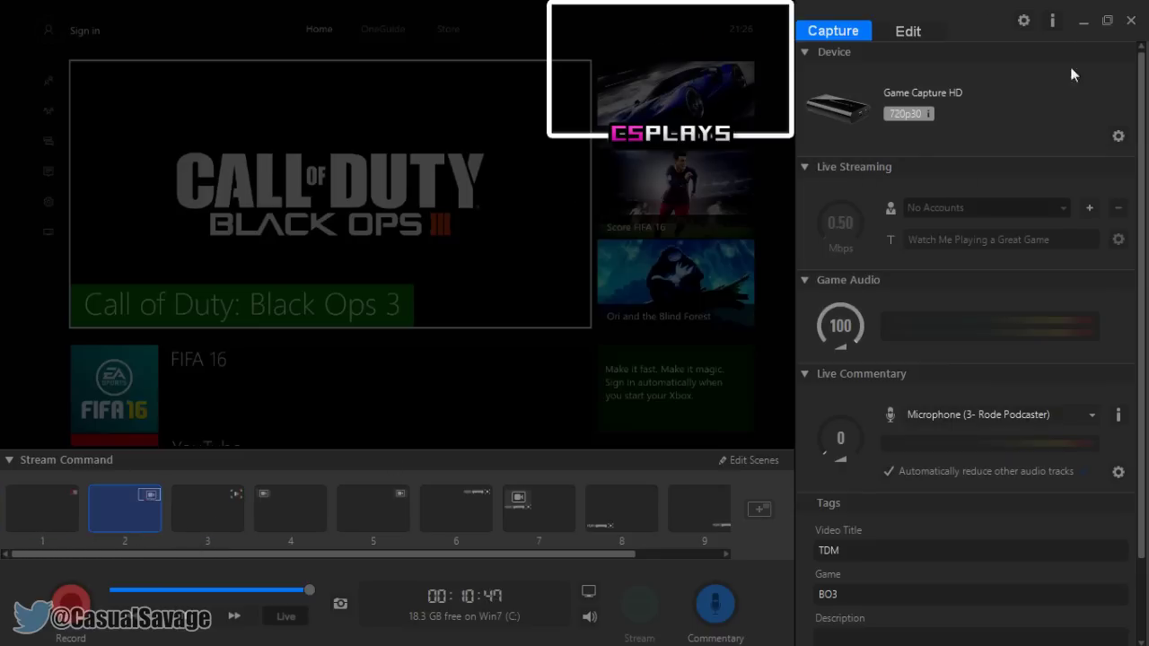